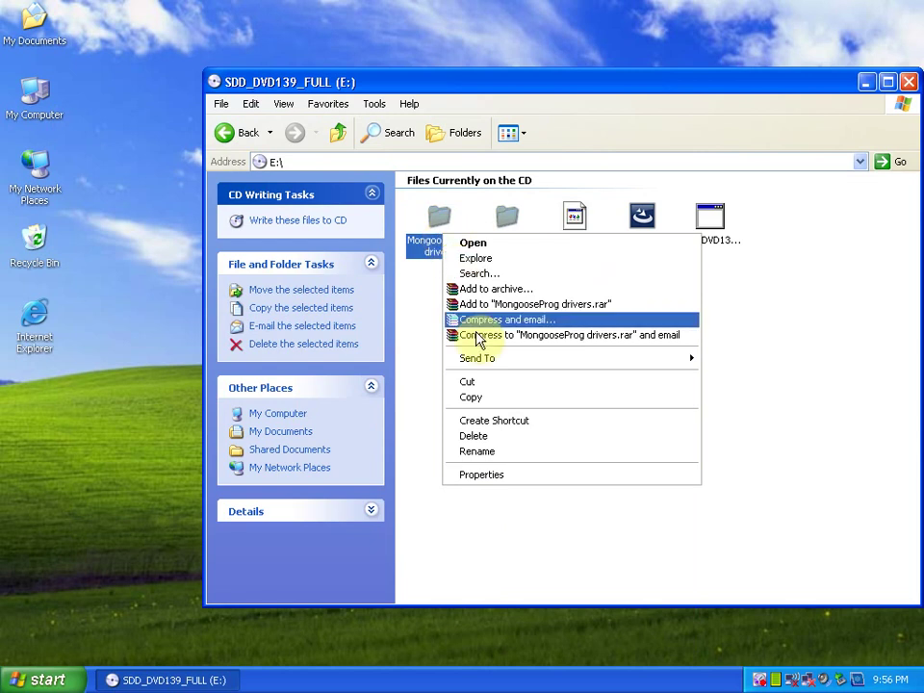
- Copy the MongooseProg drivers and PATCH folders from the DVD to the desktop, and minimize the DVD window
click(481, 400)
right_click(31, 413)
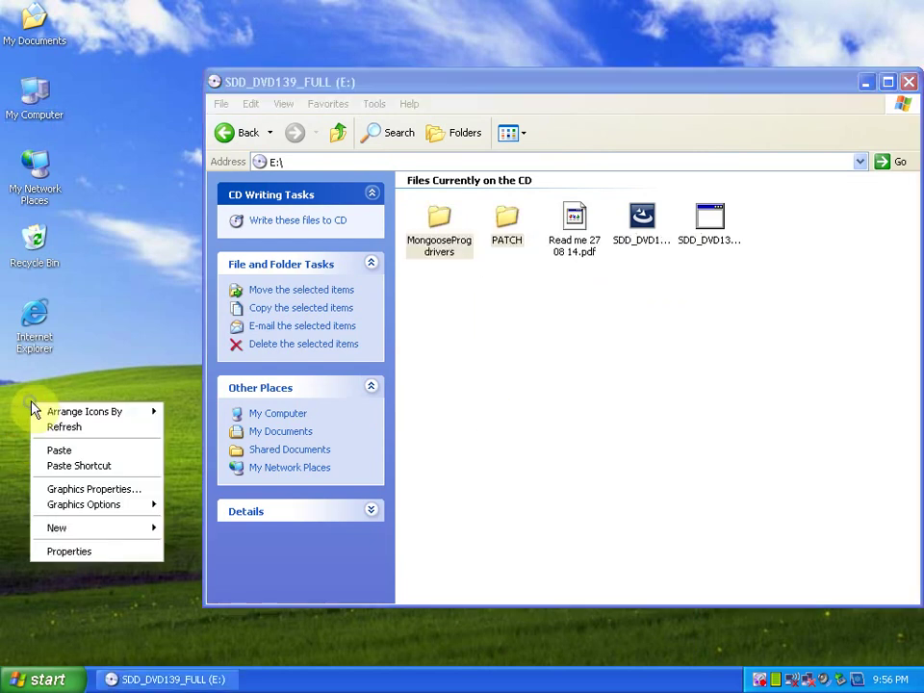
click(53, 450)
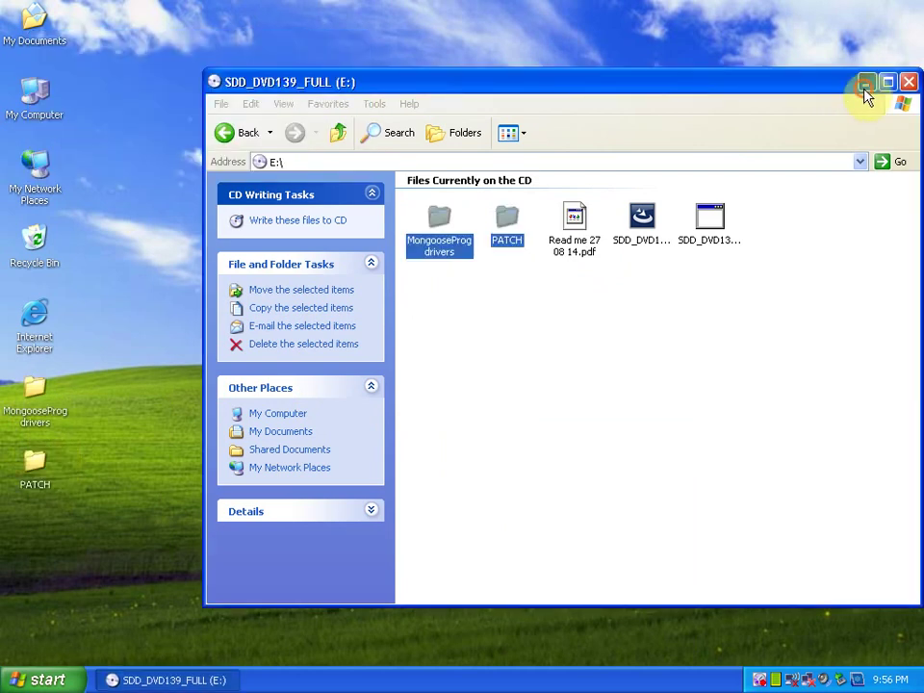
click(864, 85)
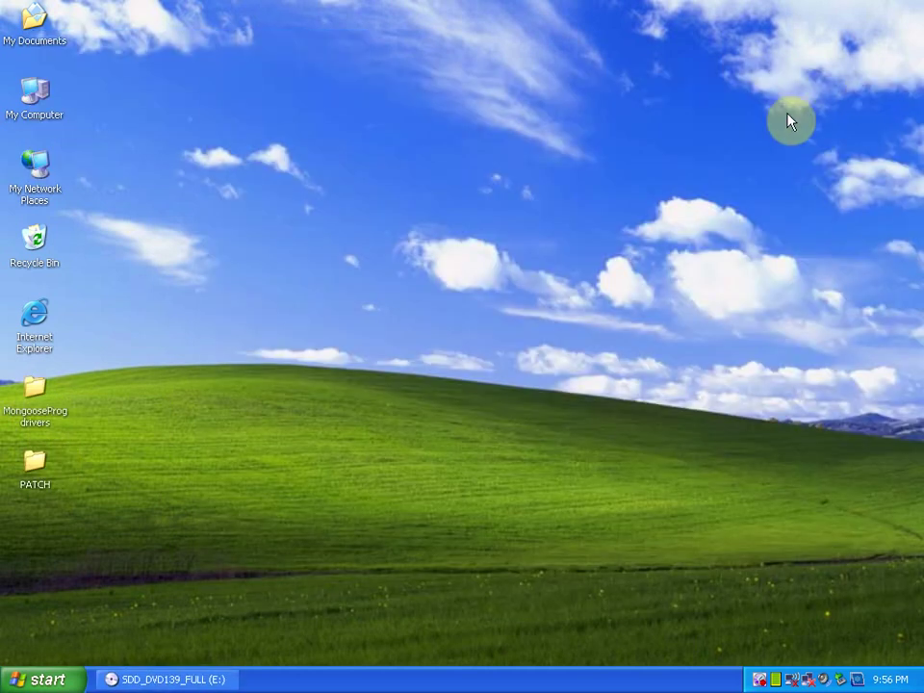
- Start the drivers for MongoosePro_JLR installer from the desktop's MongooseProg drivers folder
right_click(36, 403)
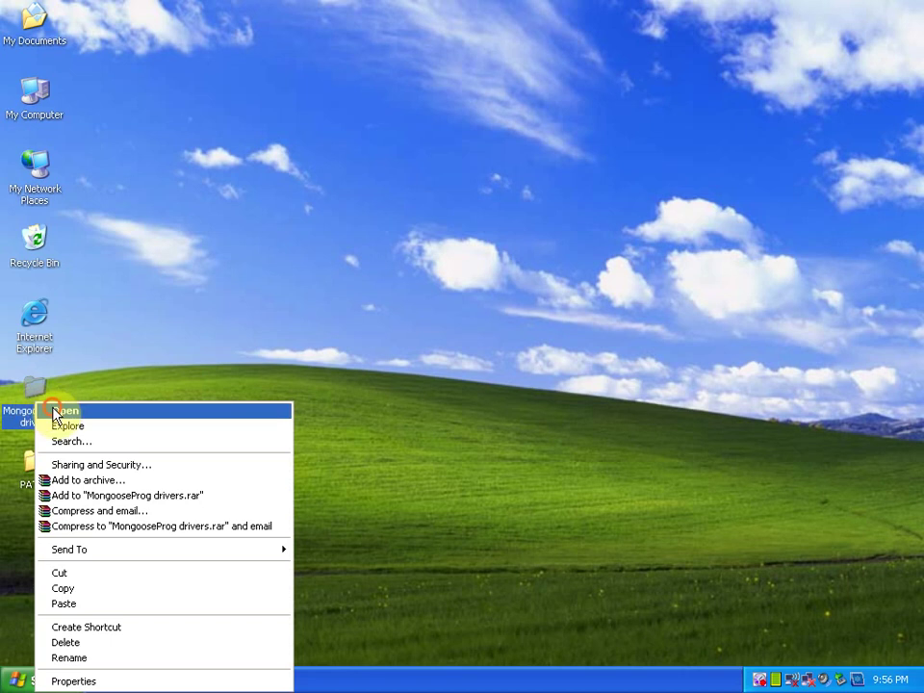
click(63, 410)
click(241, 170)
right_click(240, 170)
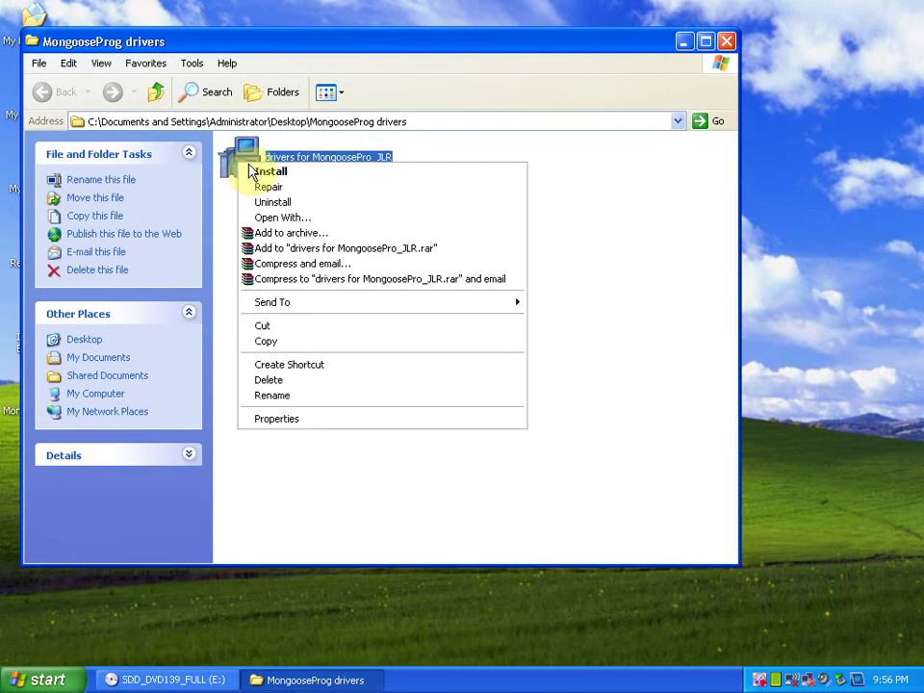
click(252, 173)
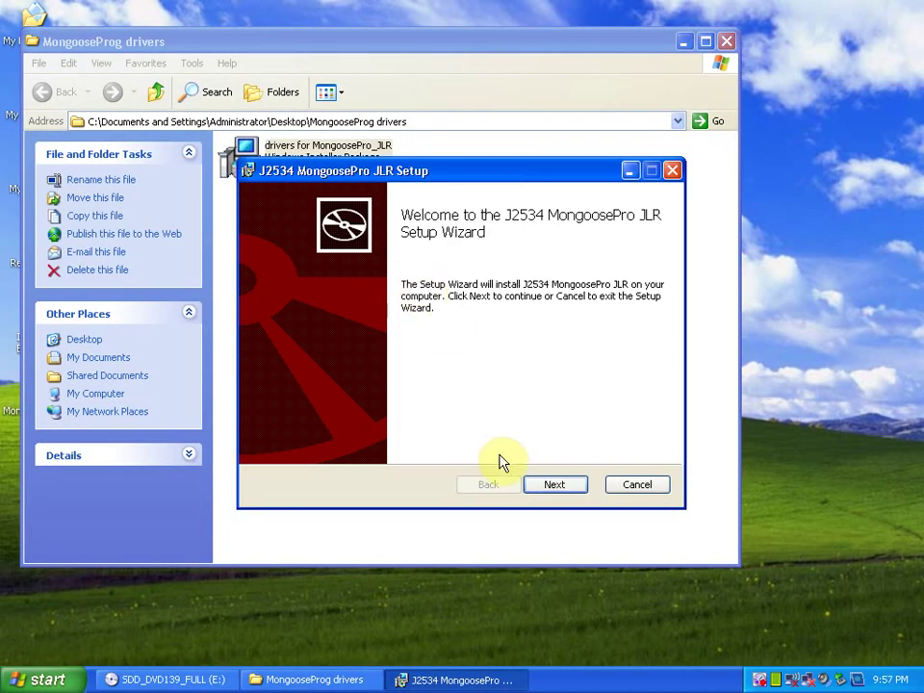
- Install J2534 MongoosePro JLR in the default folder, accepting the license agreement, and close the drivers folder
click(559, 486)
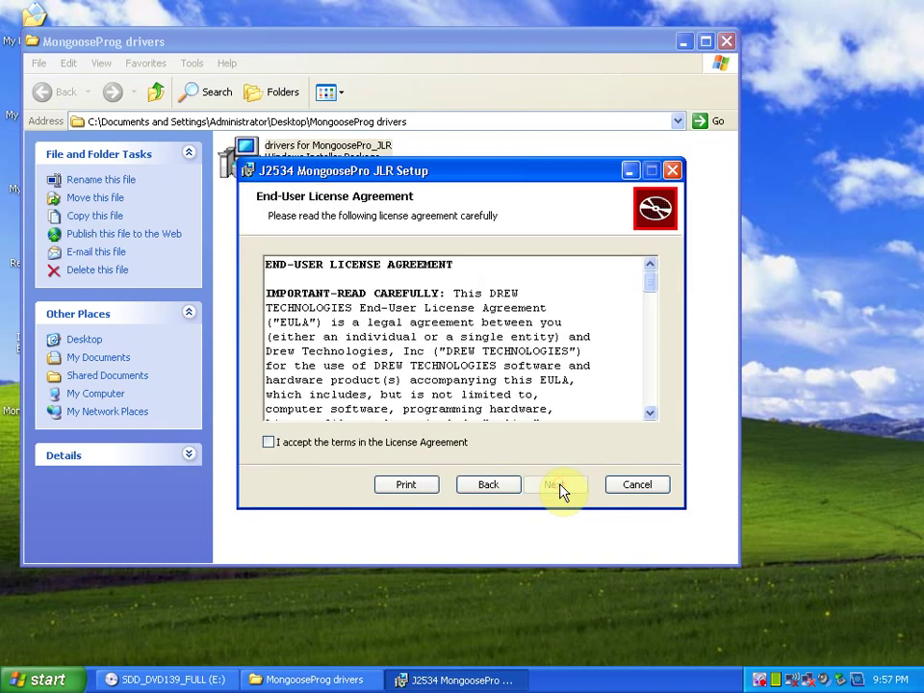
click(330, 443)
click(545, 484)
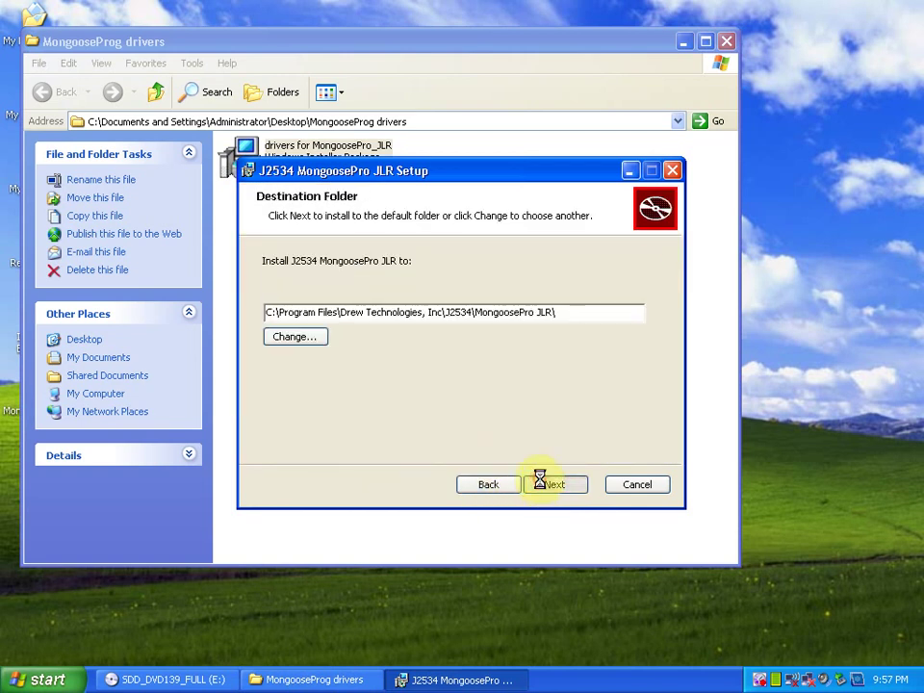
click(541, 485)
click(542, 487)
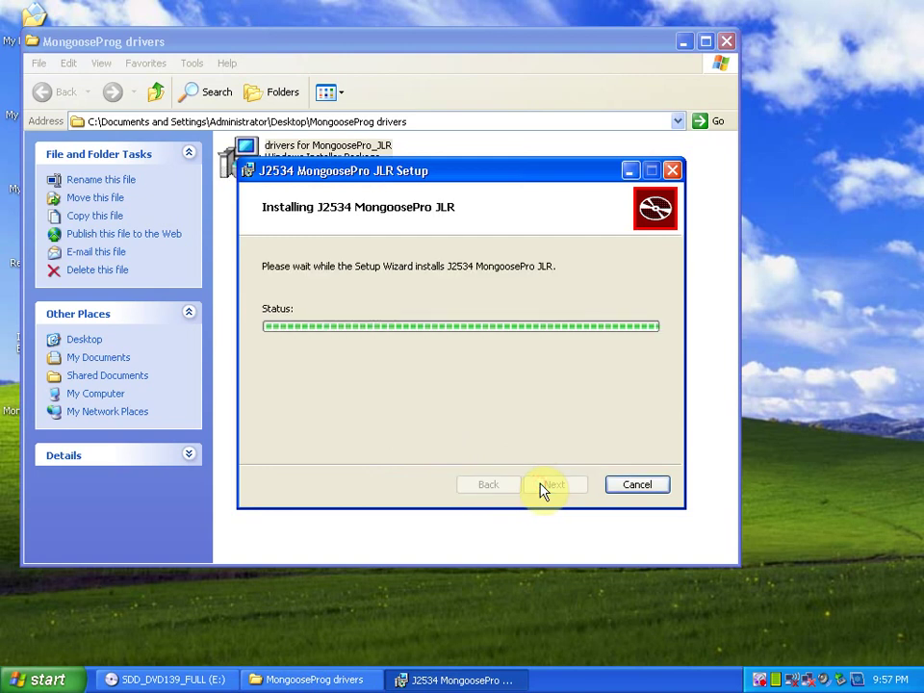
click(464, 389)
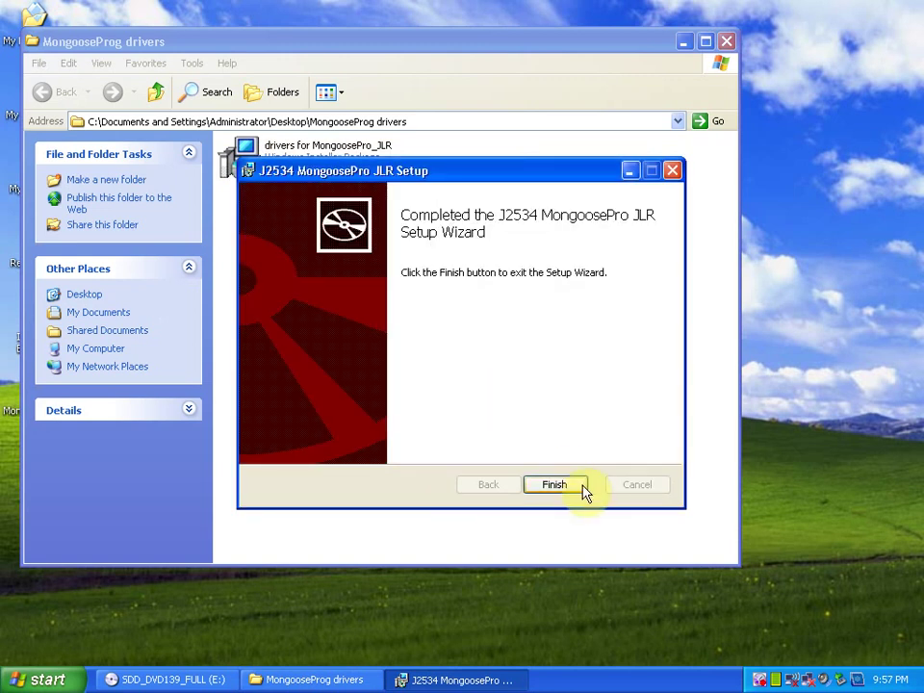
click(582, 490)
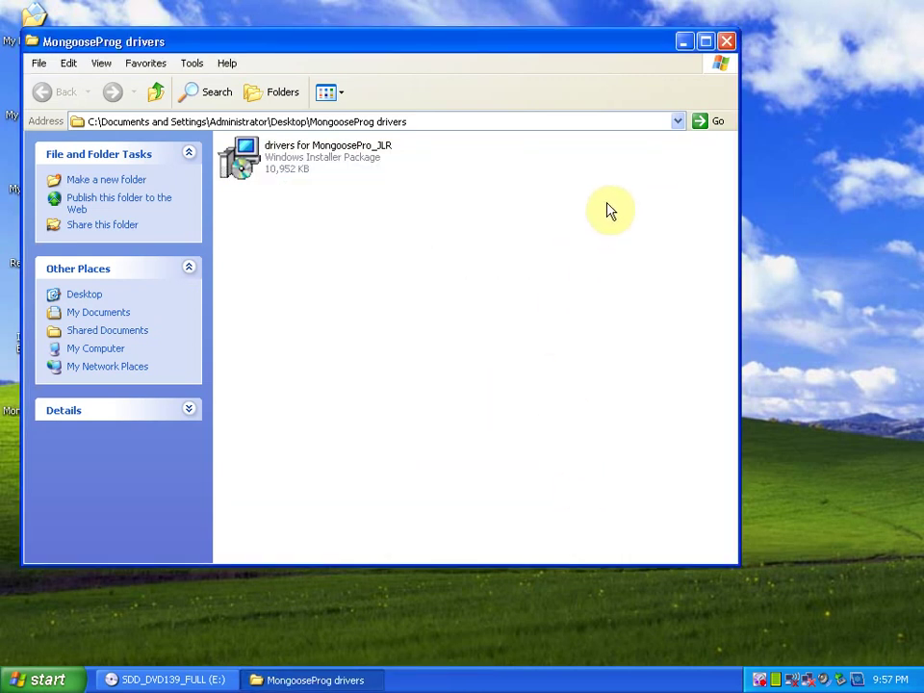
click(728, 45)
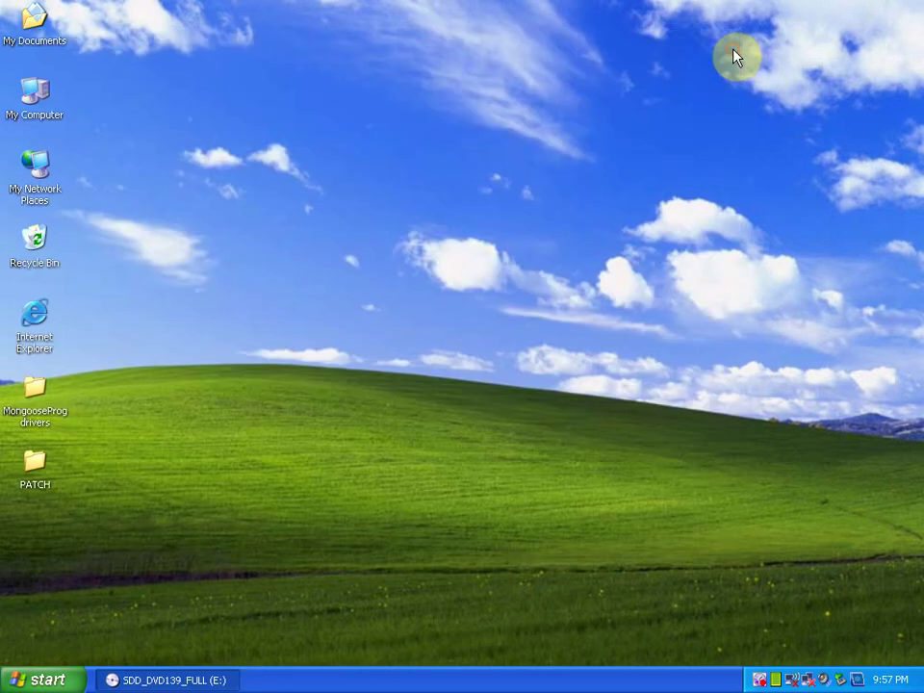
- Restore the SDD_DVD139_FULL (E:) window and display its files as a list
click(142, 680)
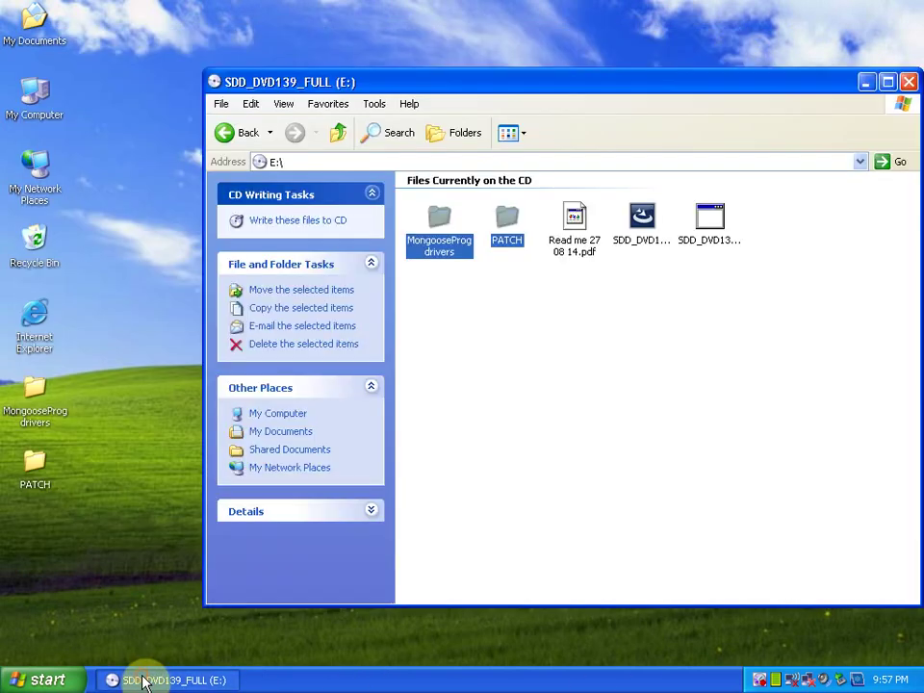
click(668, 297)
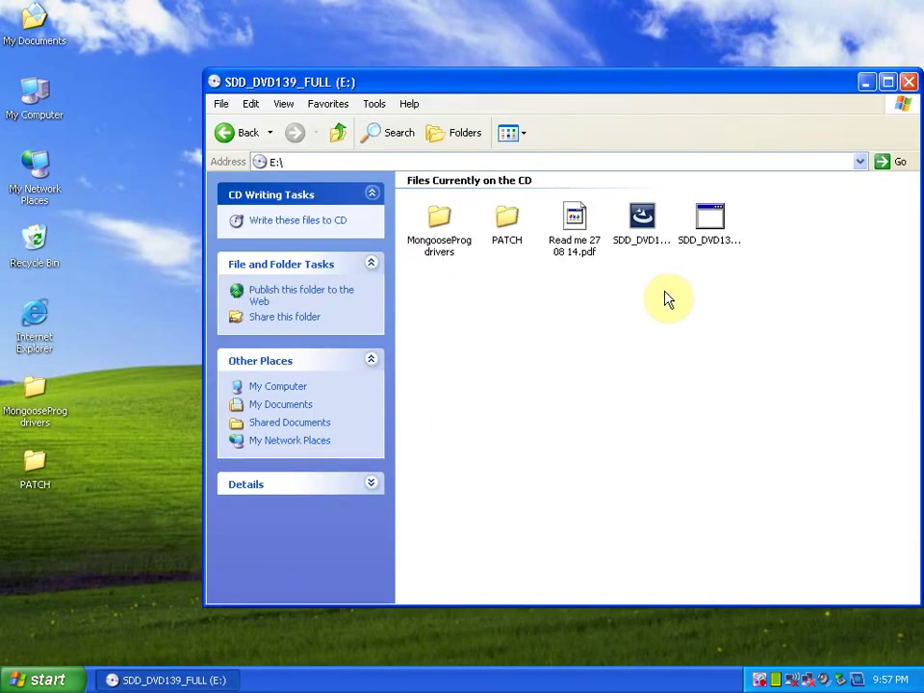
right_click(573, 308)
mouse_move(629, 323)
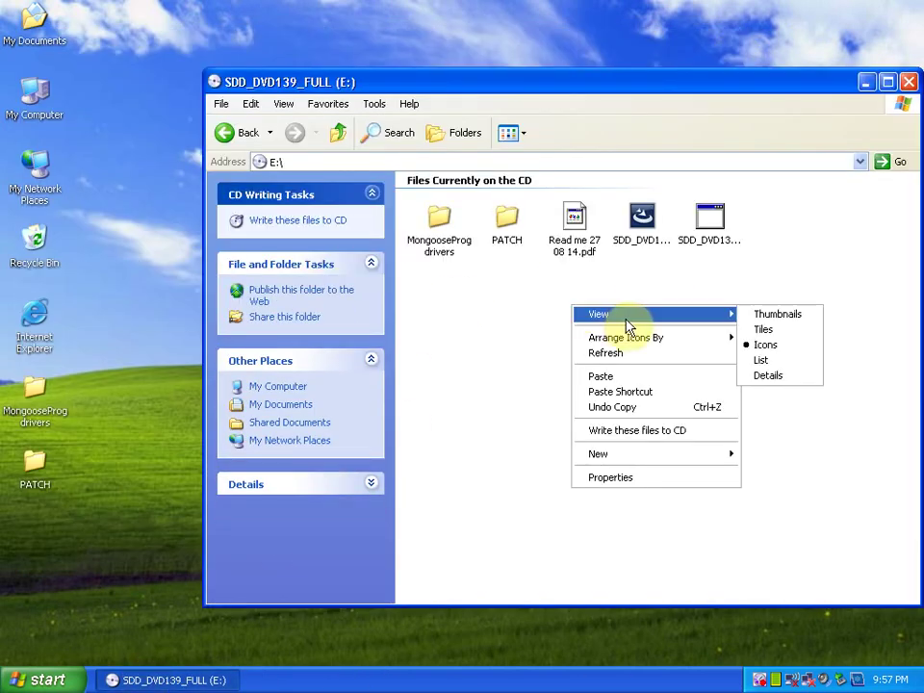
click(760, 360)
- Run SDD_DVD139_FULL from the DVD and restart the computer for the SDD installation
double_click(430, 243)
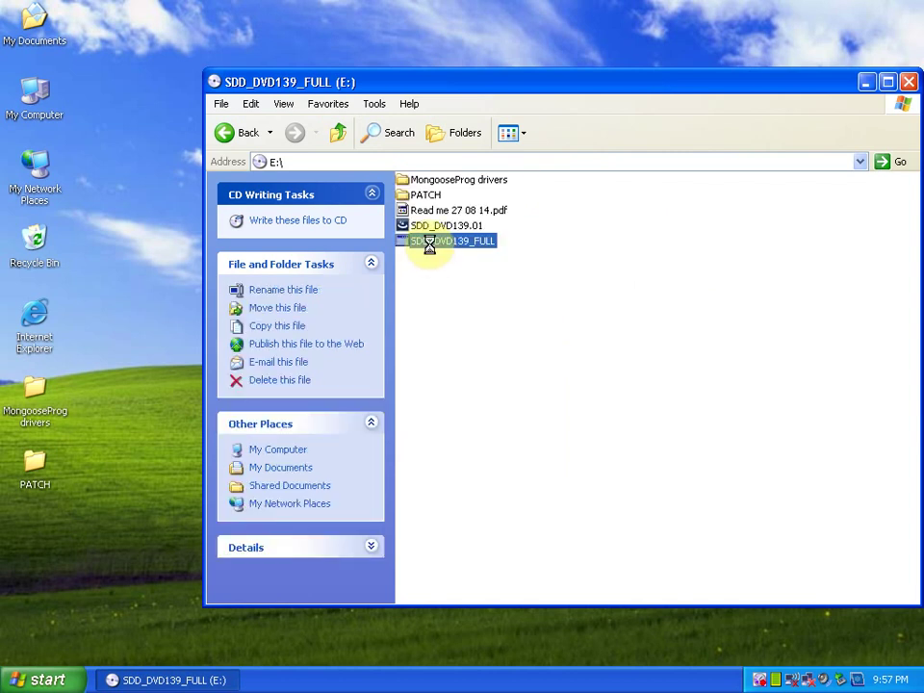
right_click(430, 243)
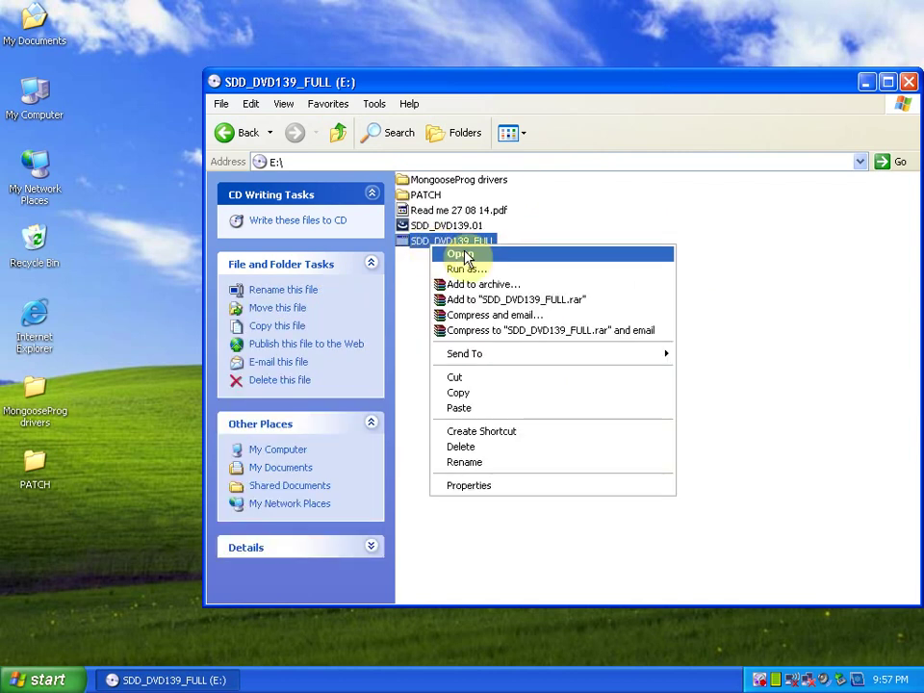
click(470, 257)
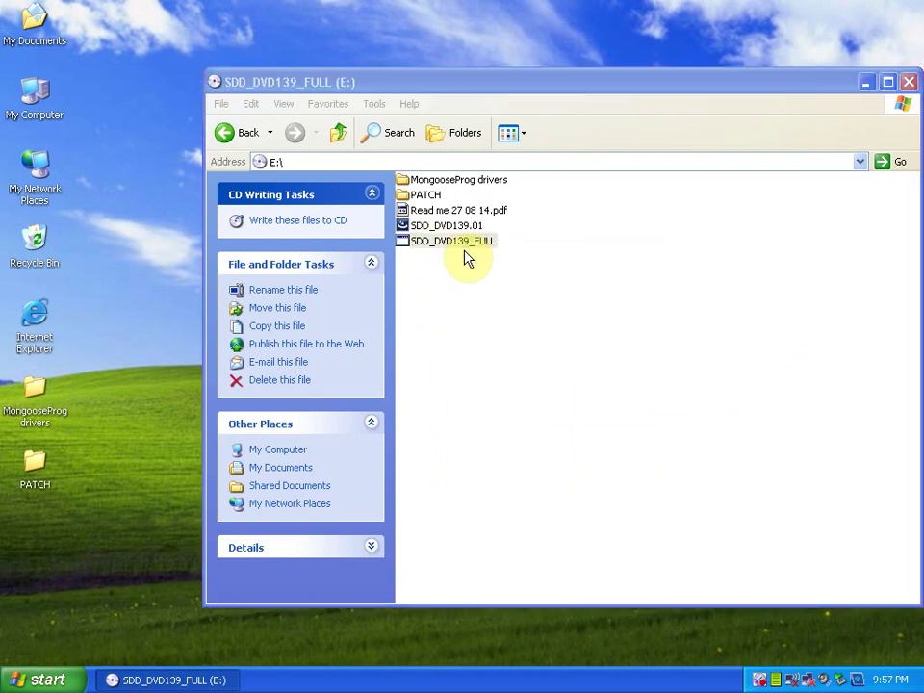
click(559, 502)
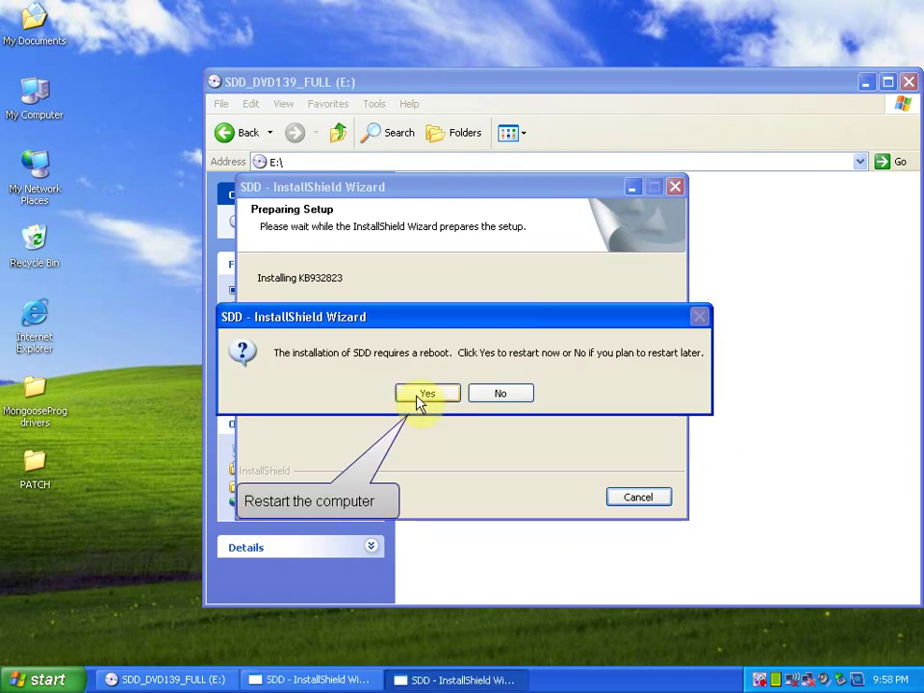
click(420, 394)
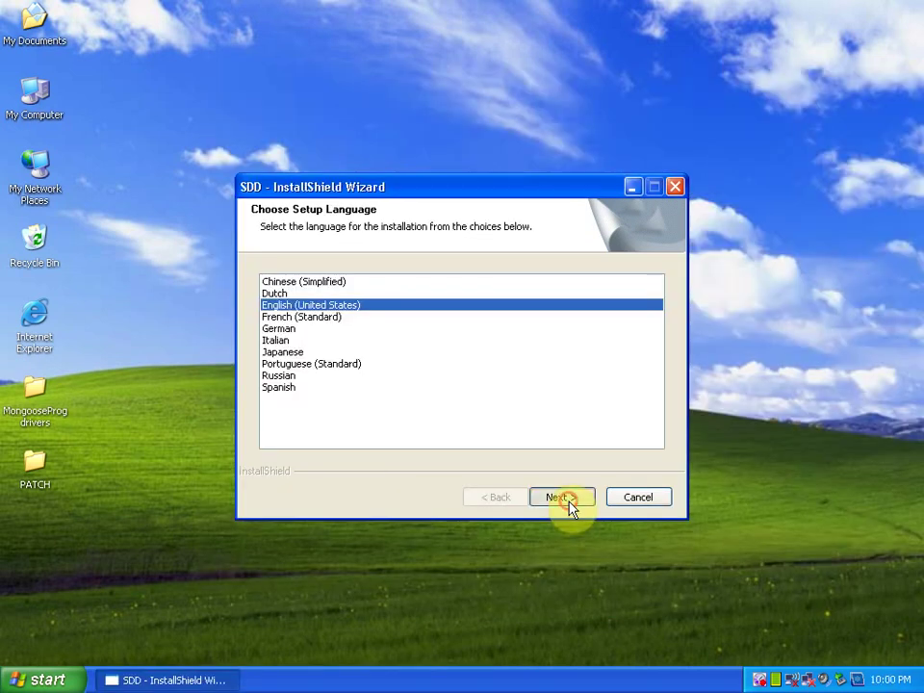
- Continue the SDD setup in English (United States), dismiss the firmware notice and accept the license agreement
click(561, 498)
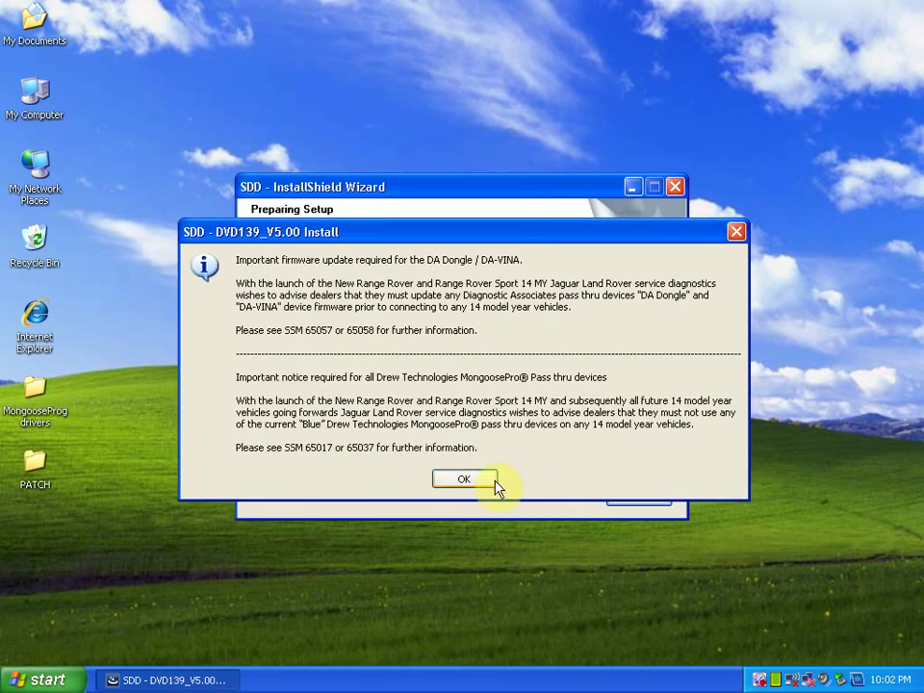
click(489, 481)
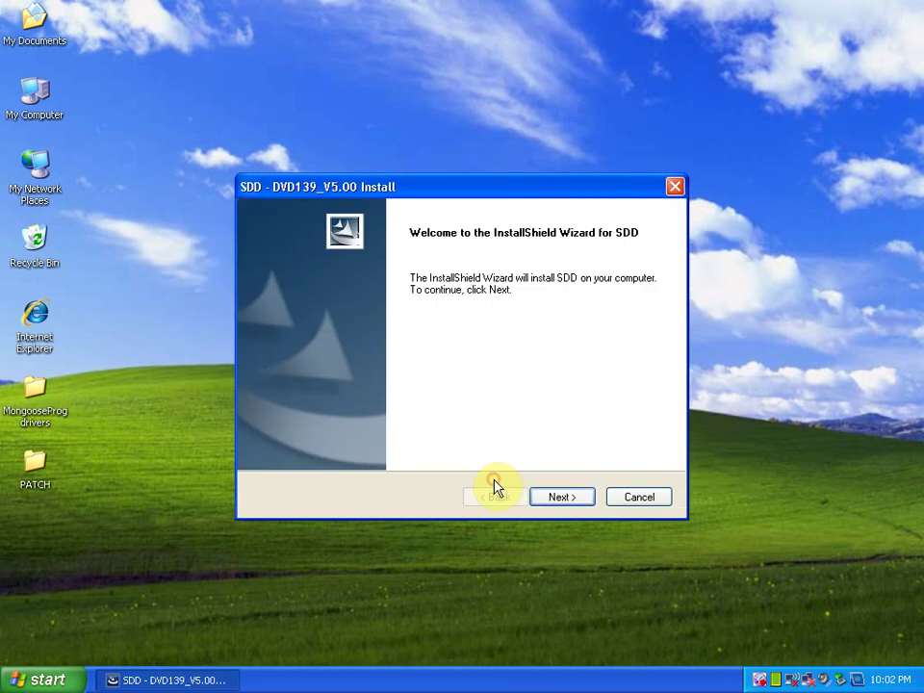
click(573, 500)
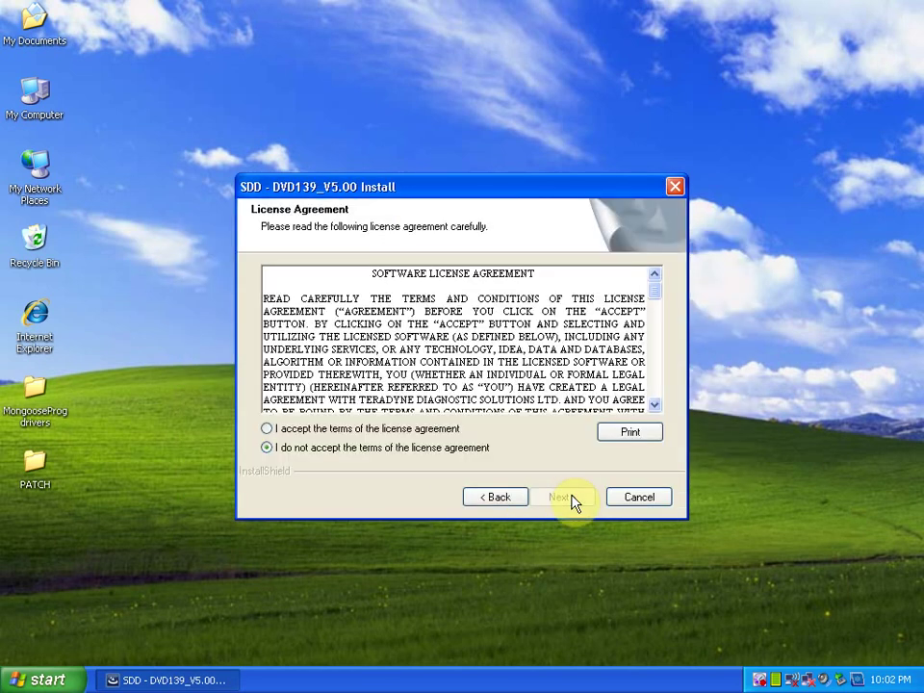
click(436, 433)
click(554, 498)
- Acknowledge the firewall compatibility warning and install SDD on drive C
click(417, 449)
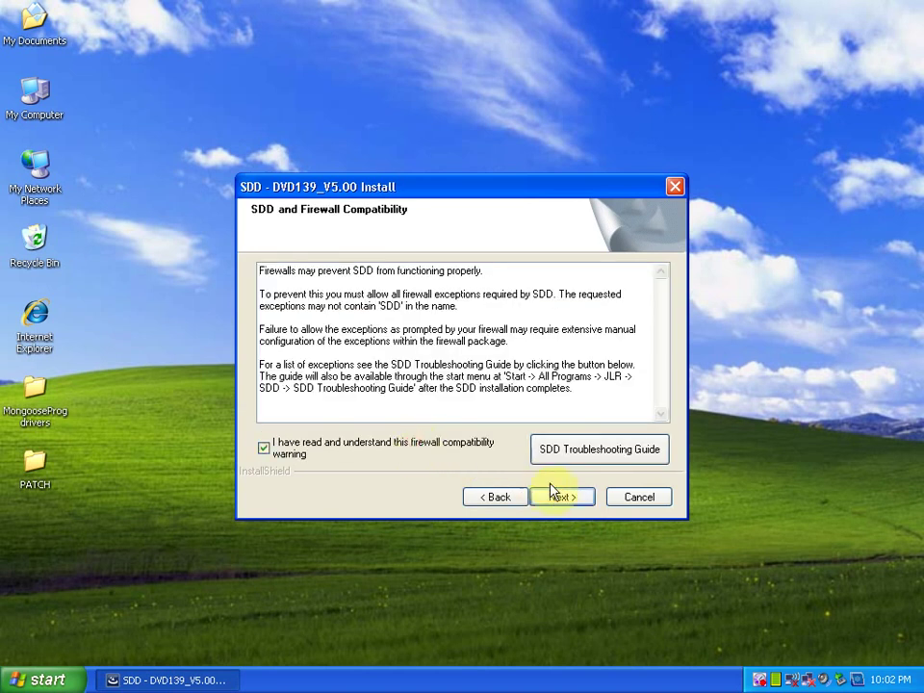
click(572, 499)
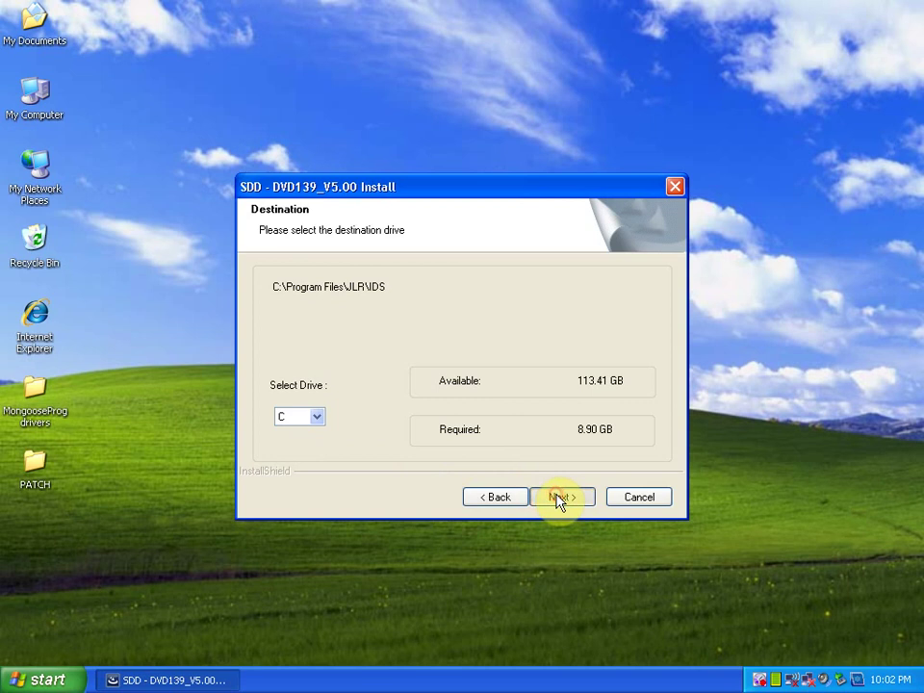
click(558, 501)
click(562, 496)
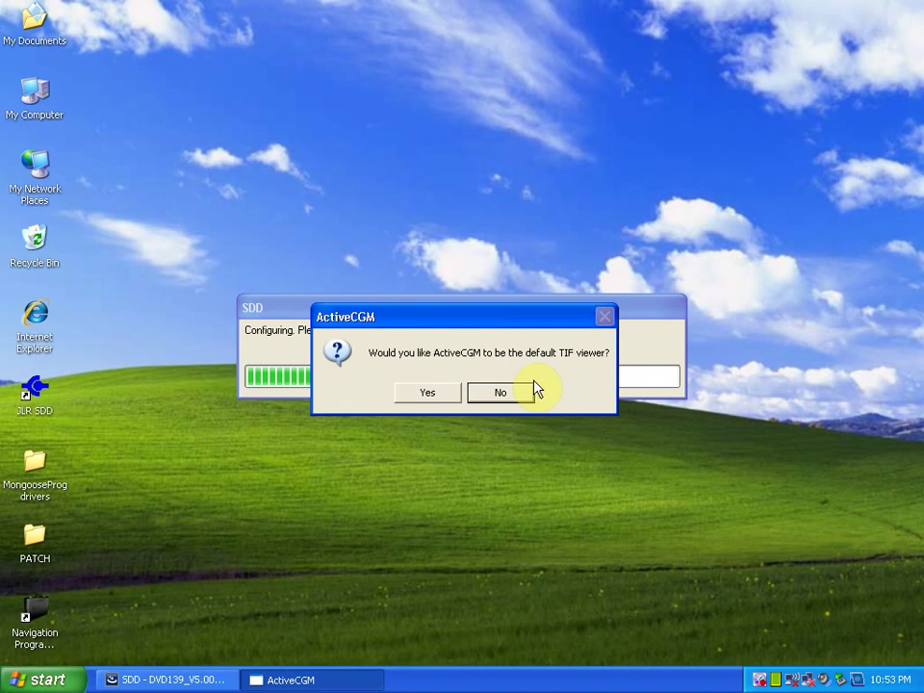
- Make ActiveCGM the default TIF viewer and finish the SDD installation with an immediate computer restart
click(427, 394)
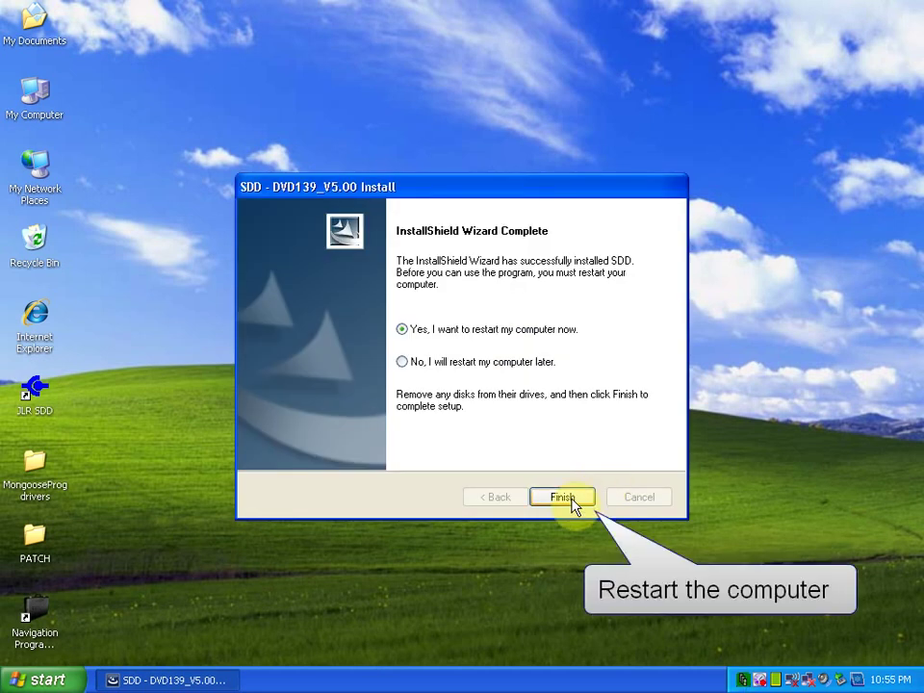
click(567, 498)
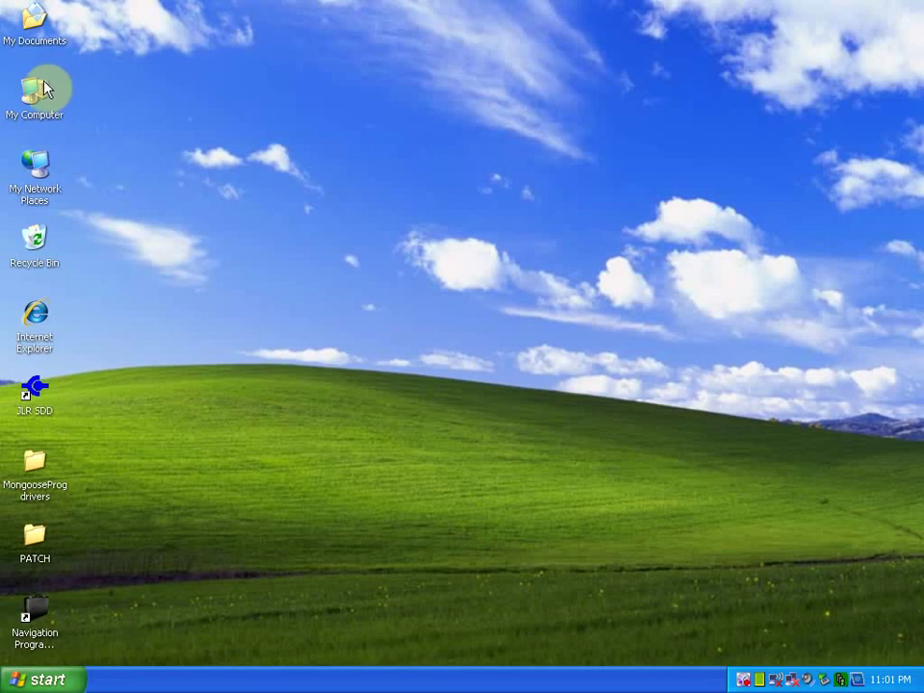
- Open the SDD_DVD139_FULL (E:) disc from My Computer and display its files as a list
right_click(45, 83)
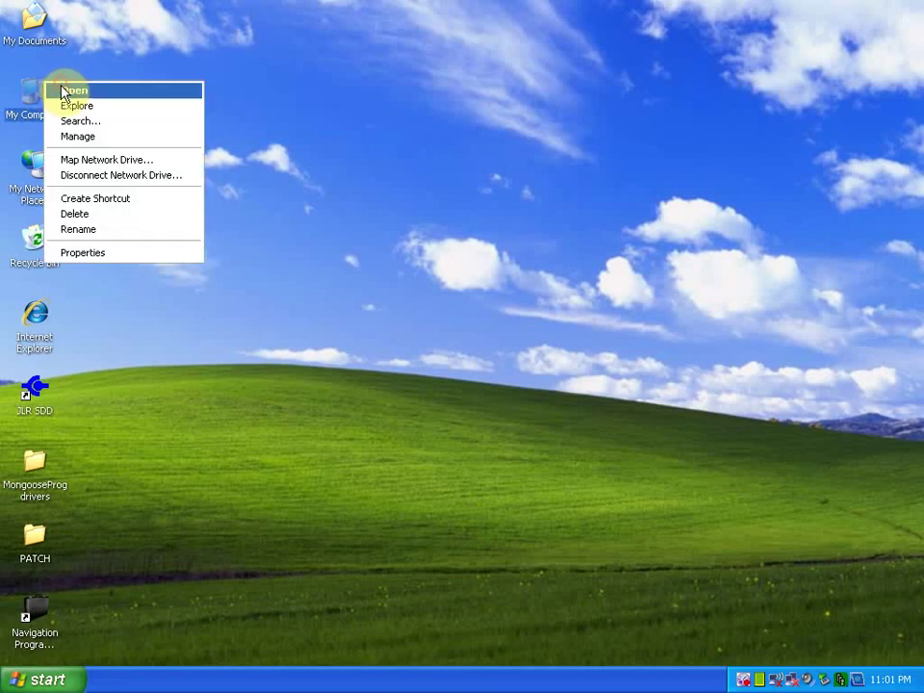
click(73, 91)
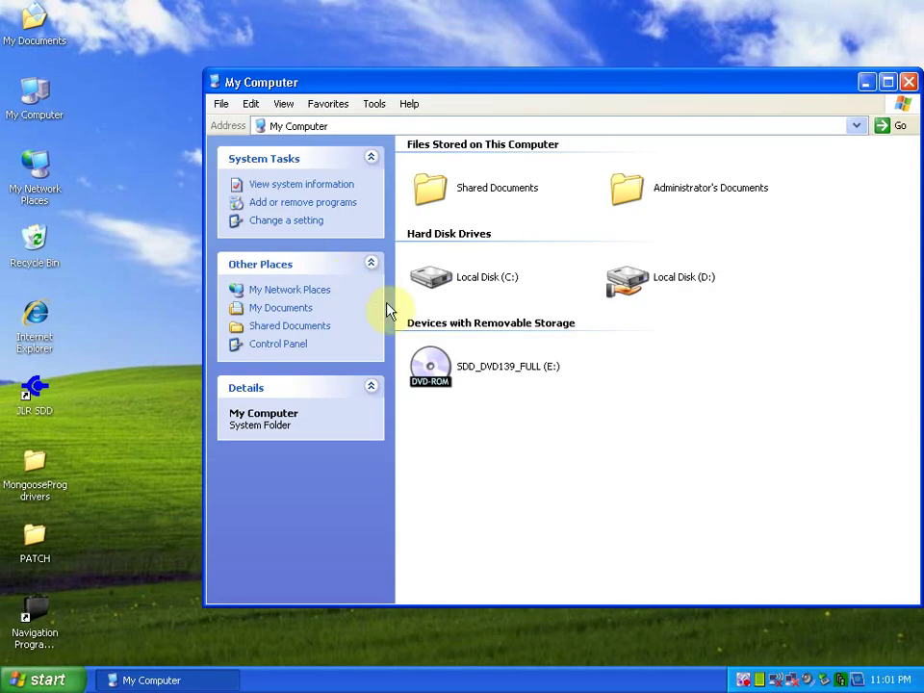
right_click(436, 363)
click(458, 364)
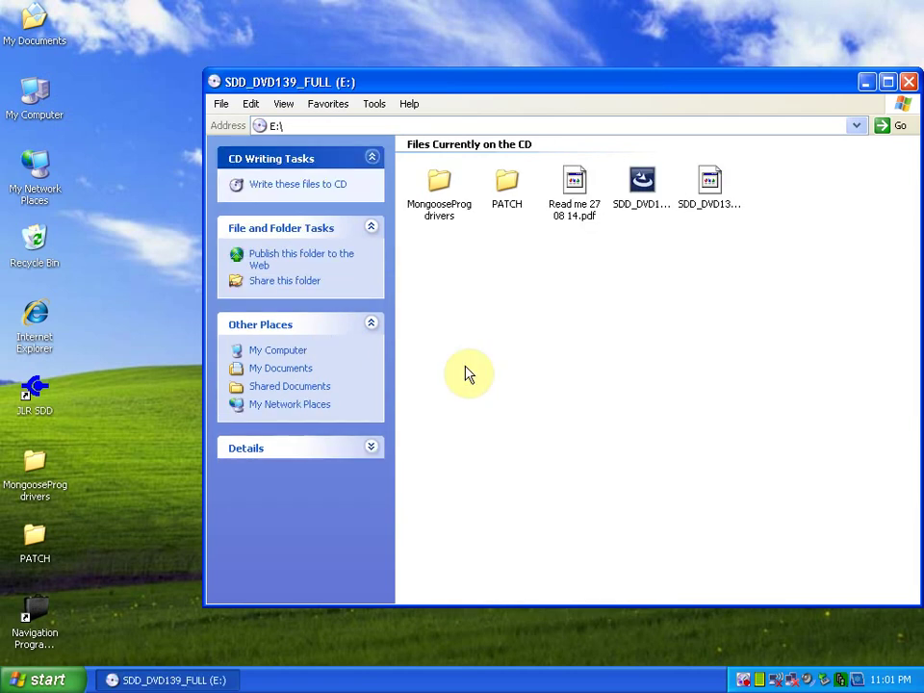
right_click(466, 258)
mouse_move(543, 267)
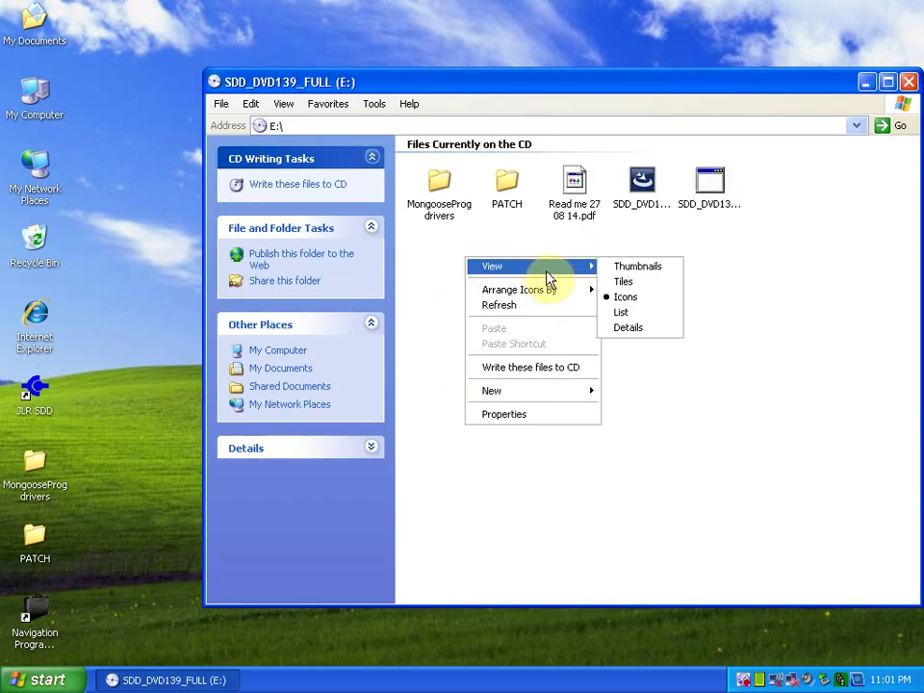
click(622, 312)
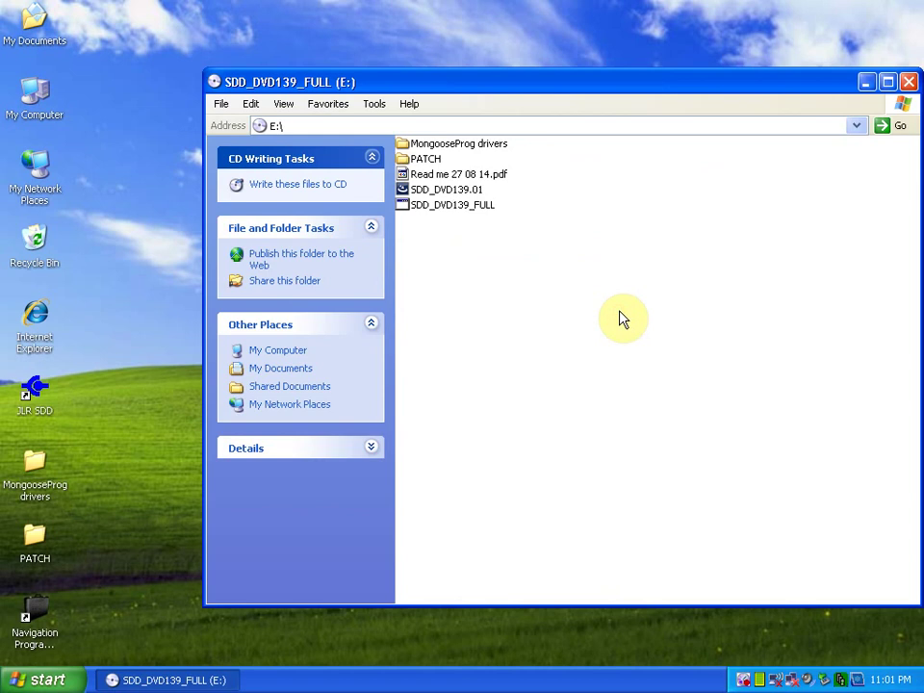
- Launch the SDD_DVD139.01 installer from the DVD
double_click(416, 190)
right_click(415, 189)
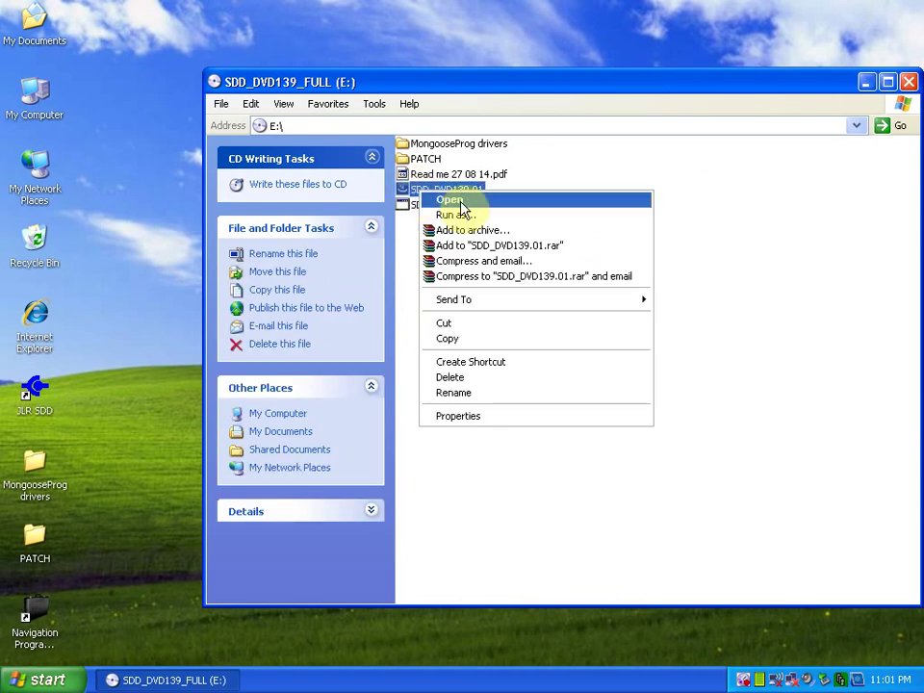
click(460, 201)
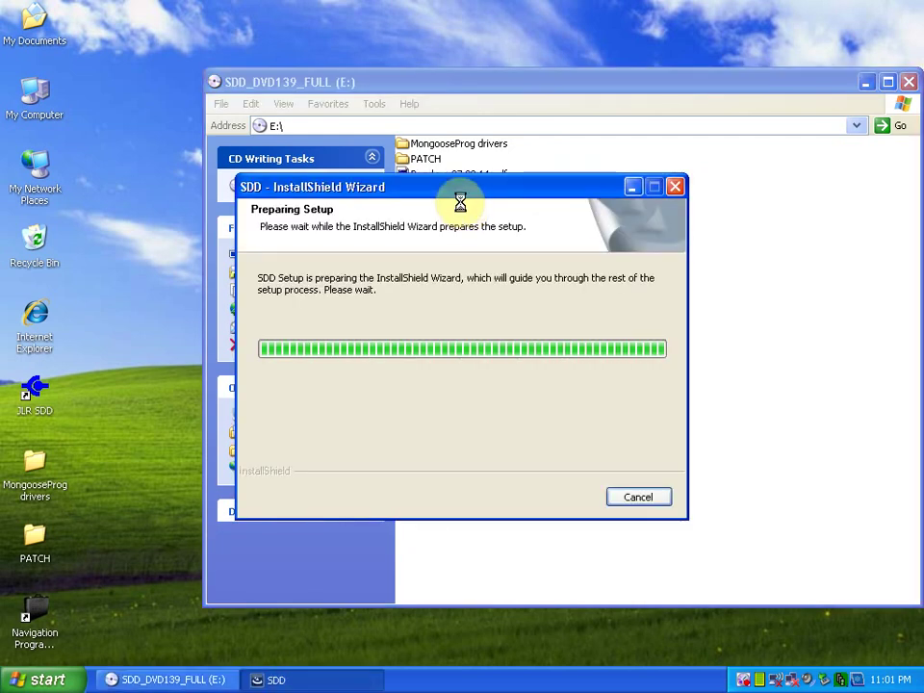
- Run the SDD DVD139_V5.01 update and finish it with an immediate computer restart
click(471, 481)
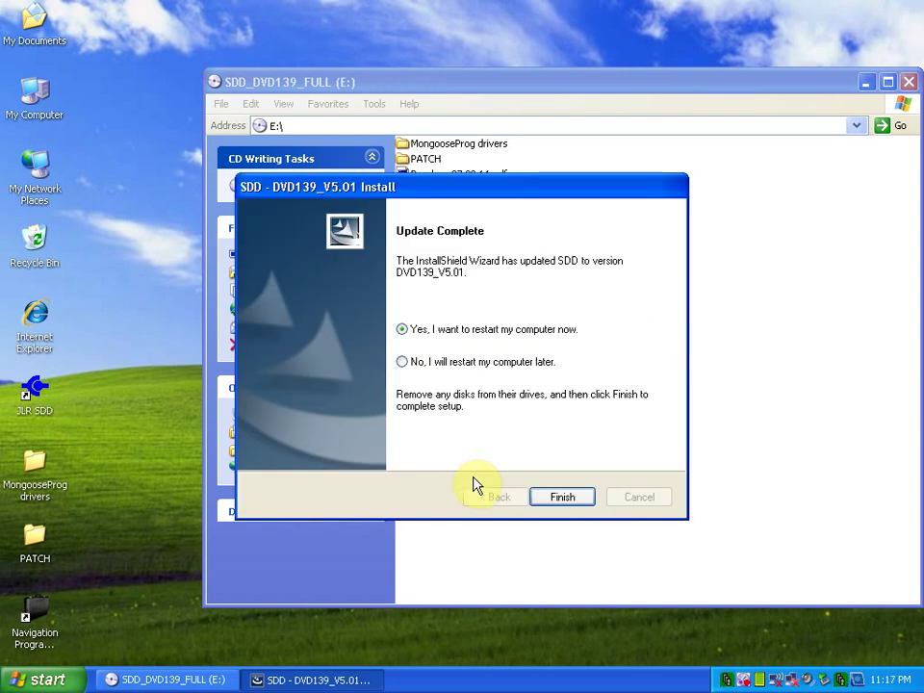
click(563, 498)
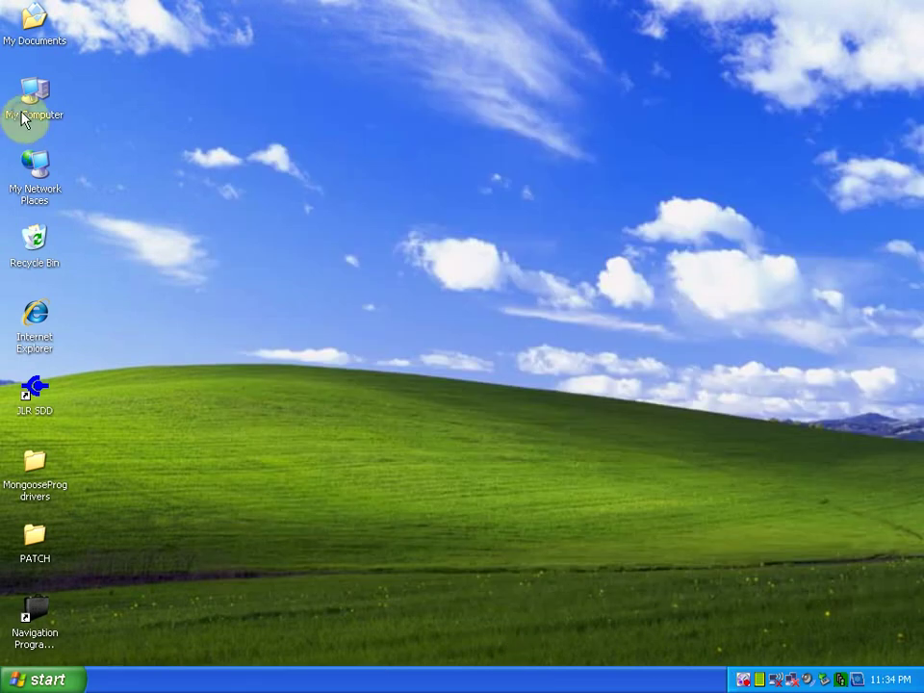
- Open the VDF_J_DVD139_V5 (E:) disc from My Computer
right_click(29, 113)
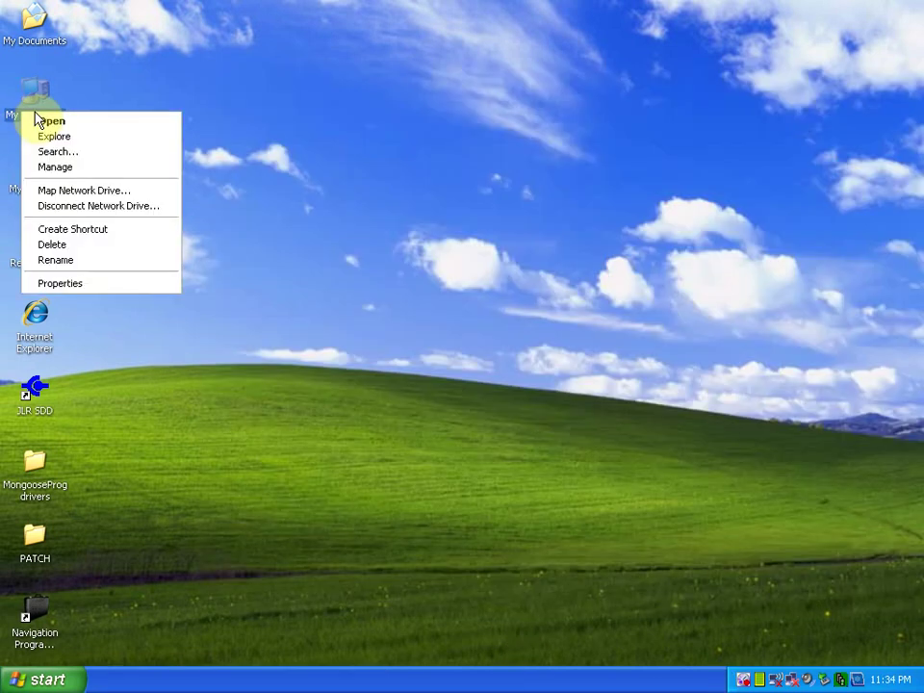
click(44, 120)
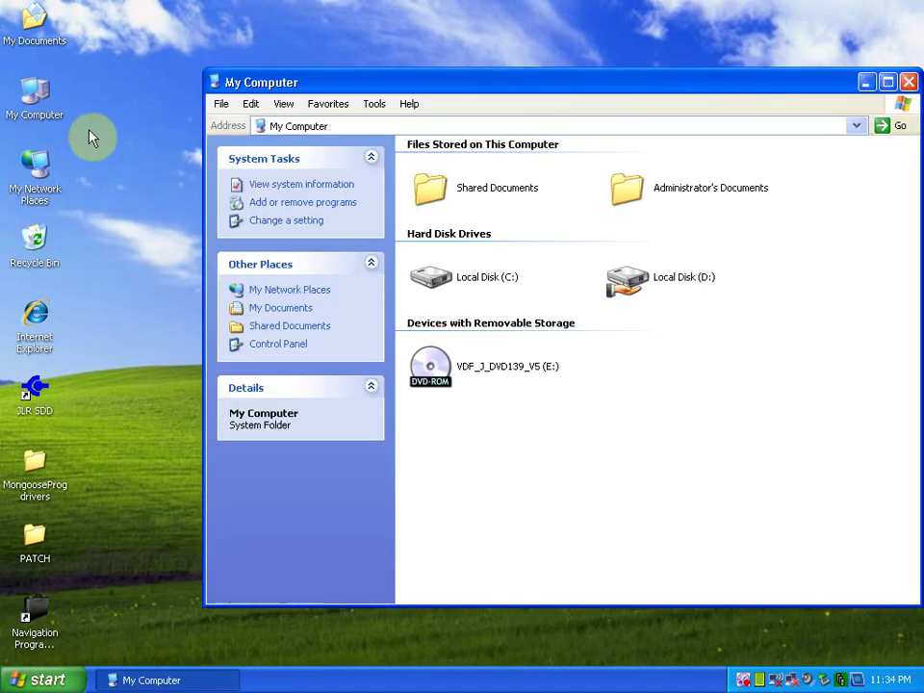
right_click(496, 381)
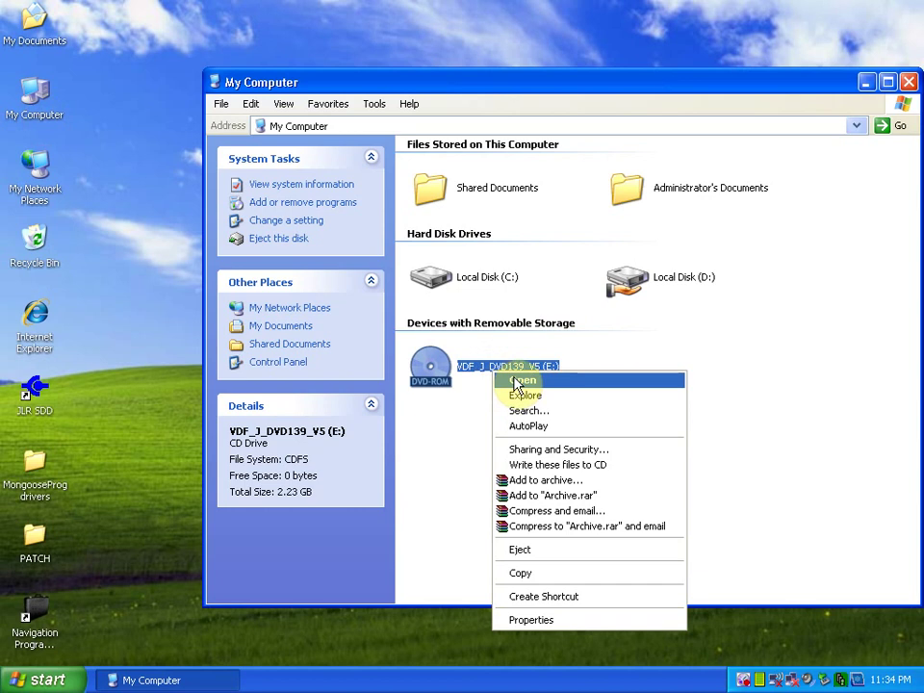
click(517, 382)
- Launch the VDF_J_DVD139_V5 installer and start the installation in English (United States)
double_click(436, 208)
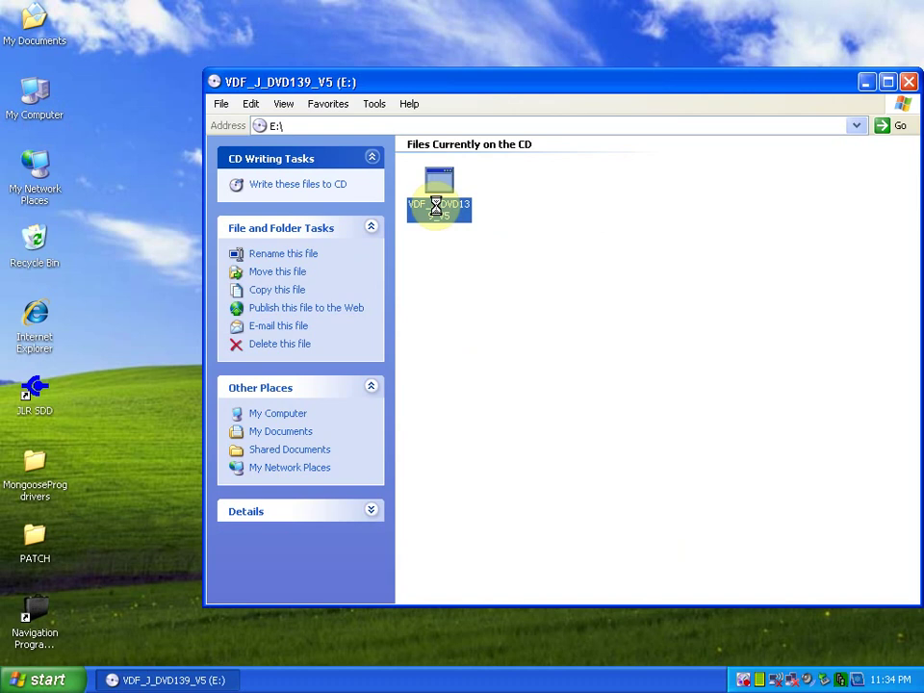
right_click(438, 209)
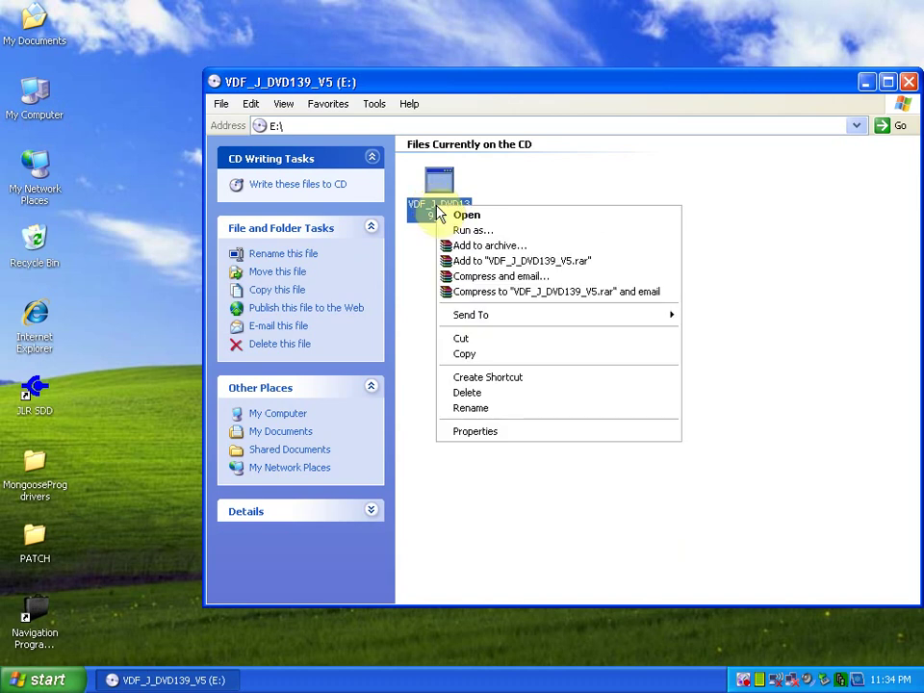
click(497, 214)
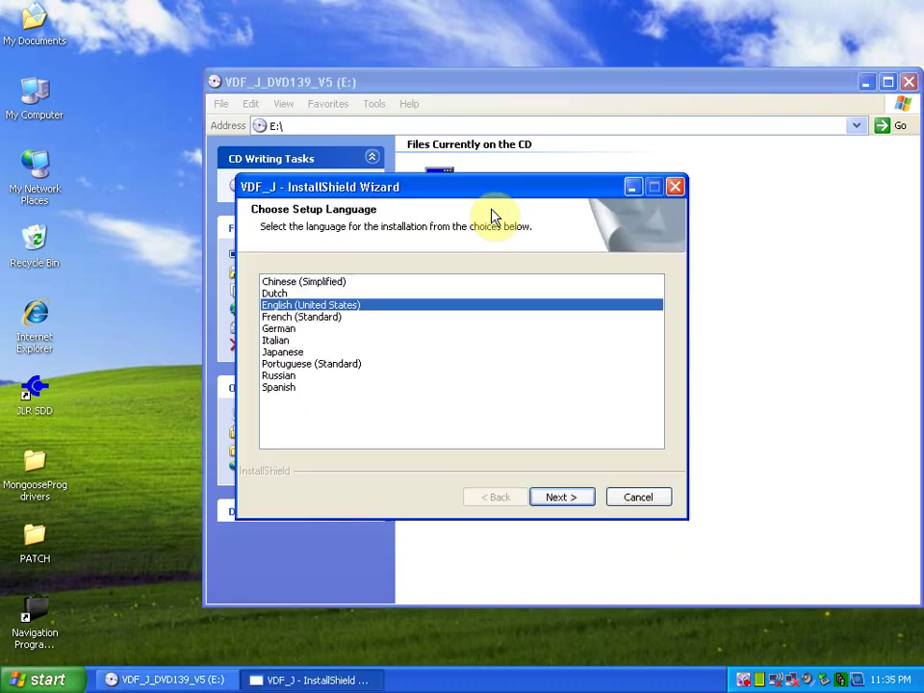
click(583, 496)
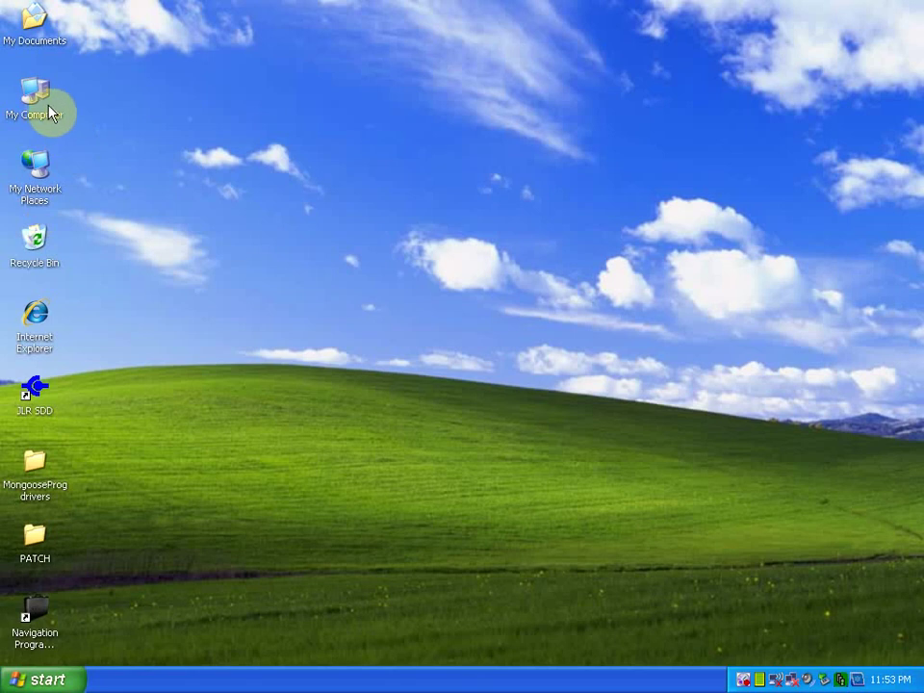
- Open the SDD_SPA_L_DVD139 (E:) disc from My Computer
right_click(50, 106)
click(81, 117)
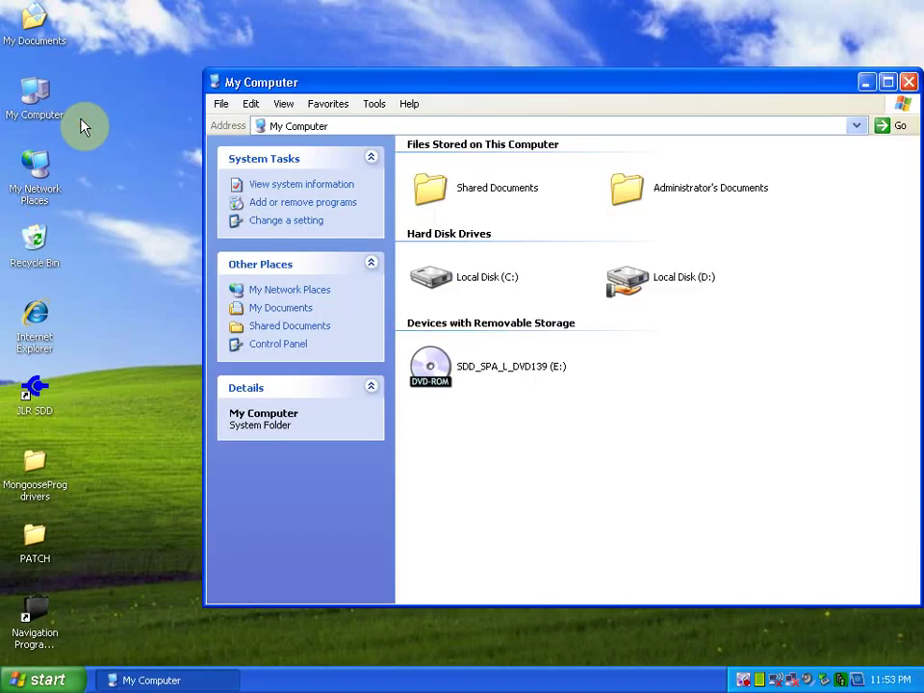
right_click(458, 379)
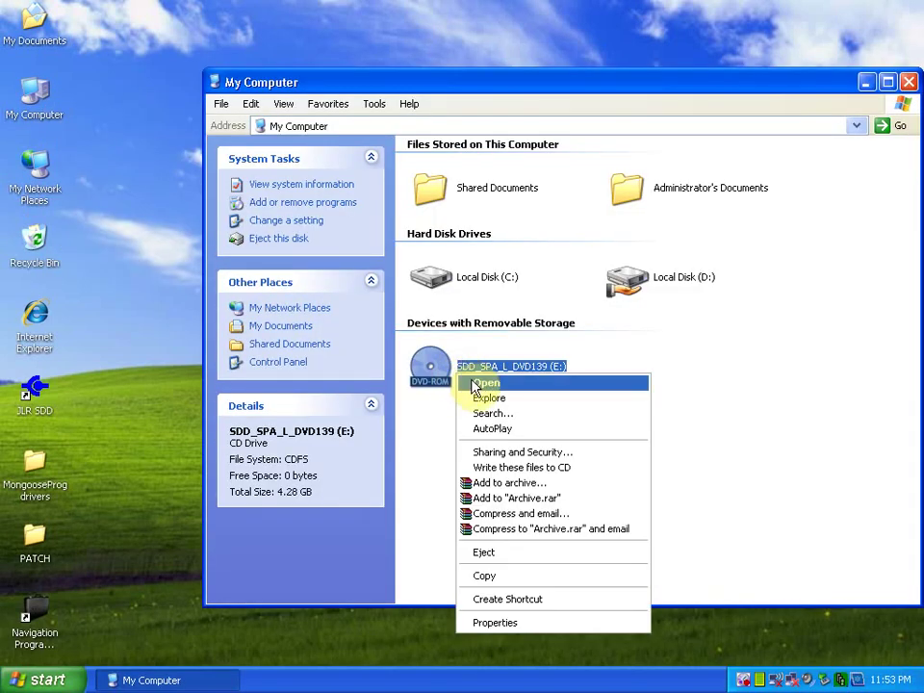
click(474, 382)
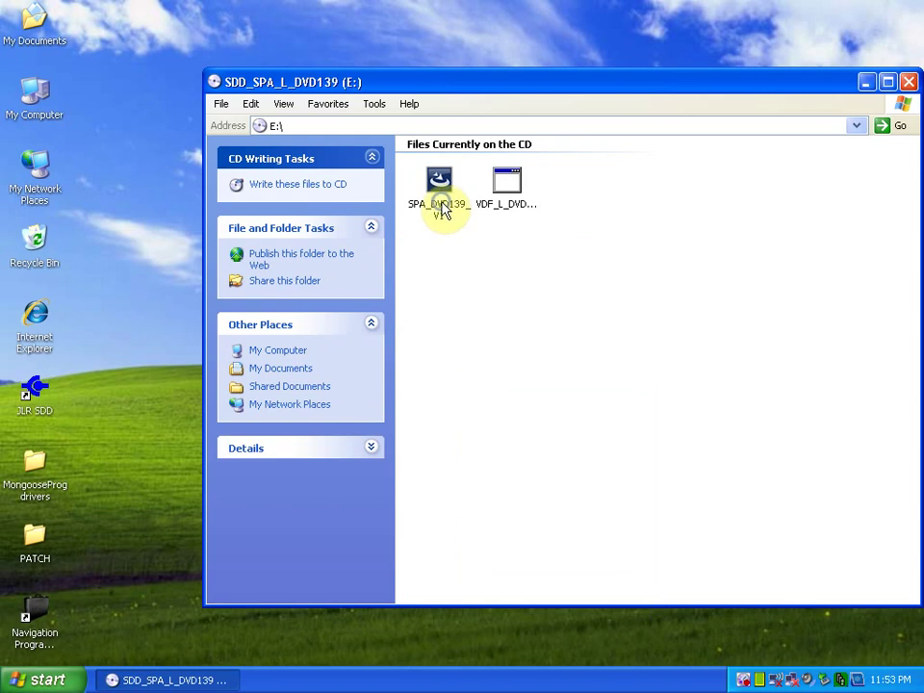
- Install the Additional Pinpoint Tests from SPA_DVD139_V1 and exit the wizard
right_click(443, 205)
click(468, 212)
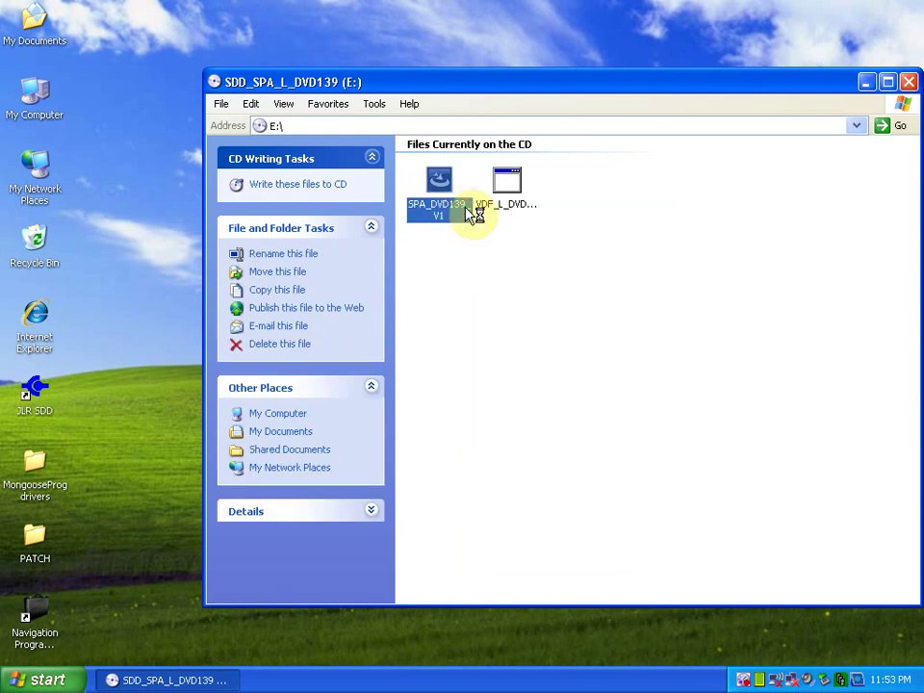
click(493, 392)
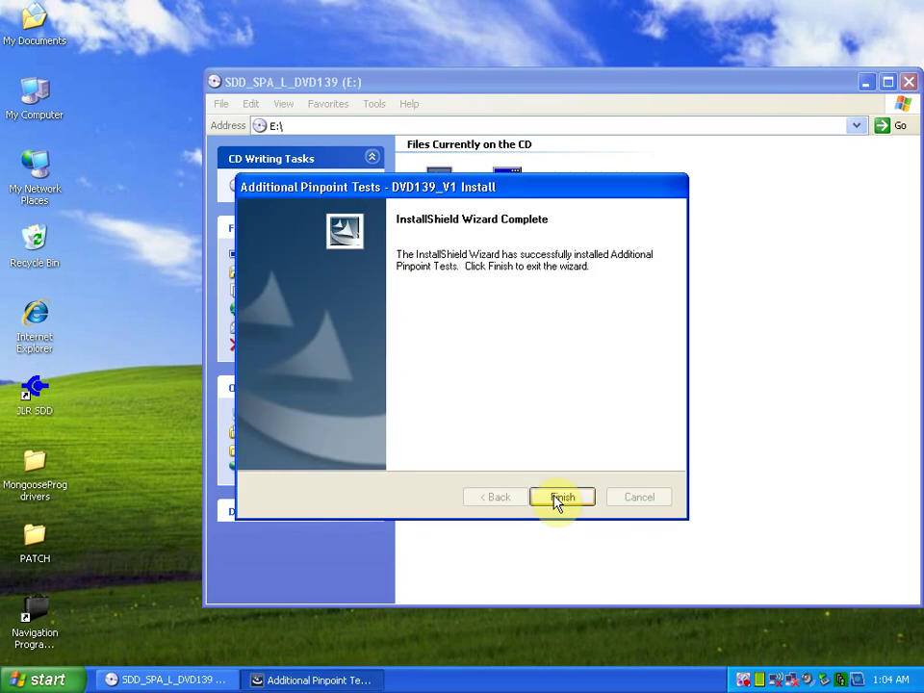
click(556, 498)
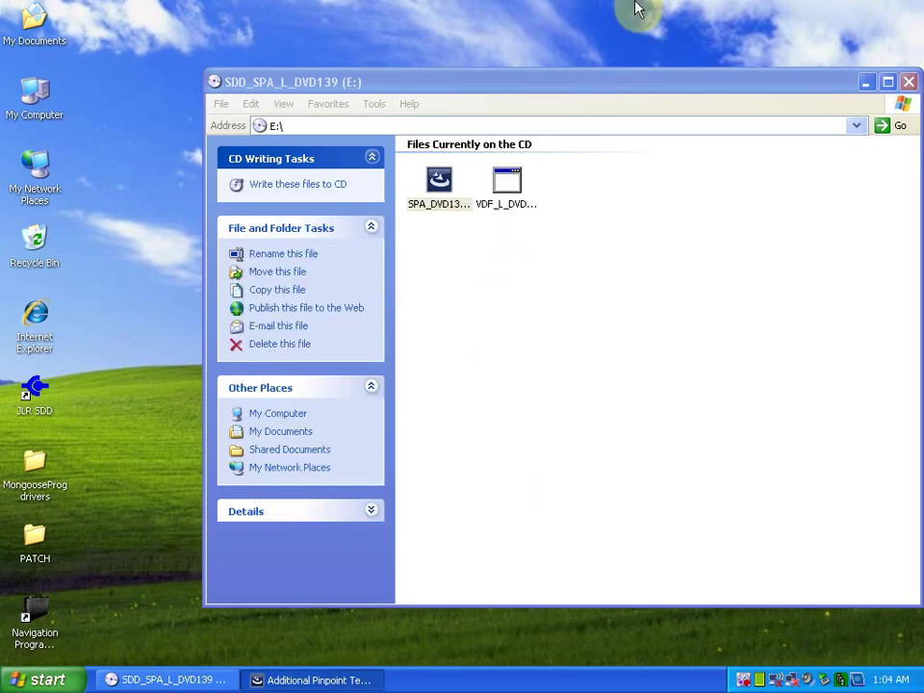
- Install VDF_L_DVD139_V5 from the disc in English (United States), finish the wizard and close the disc window
click(674, 85)
drag(625, 92, 622, 91)
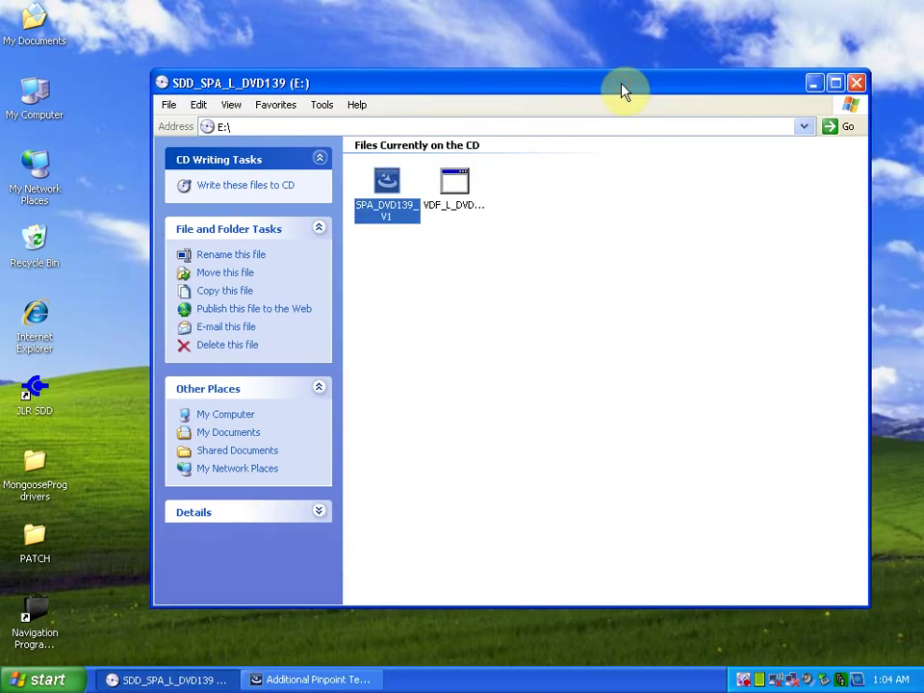
double_click(452, 193)
right_click(449, 190)
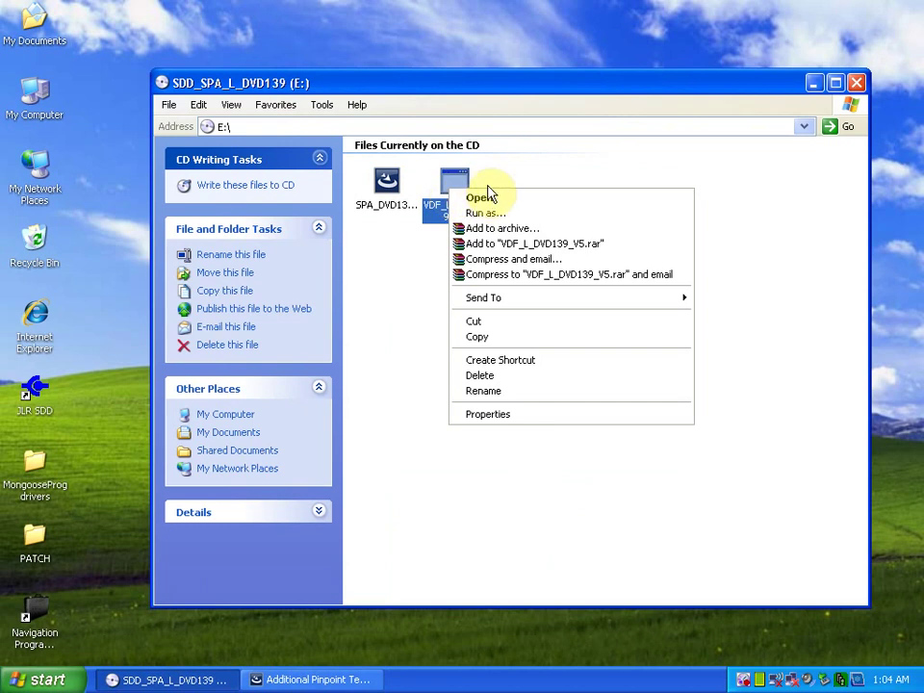
click(493, 197)
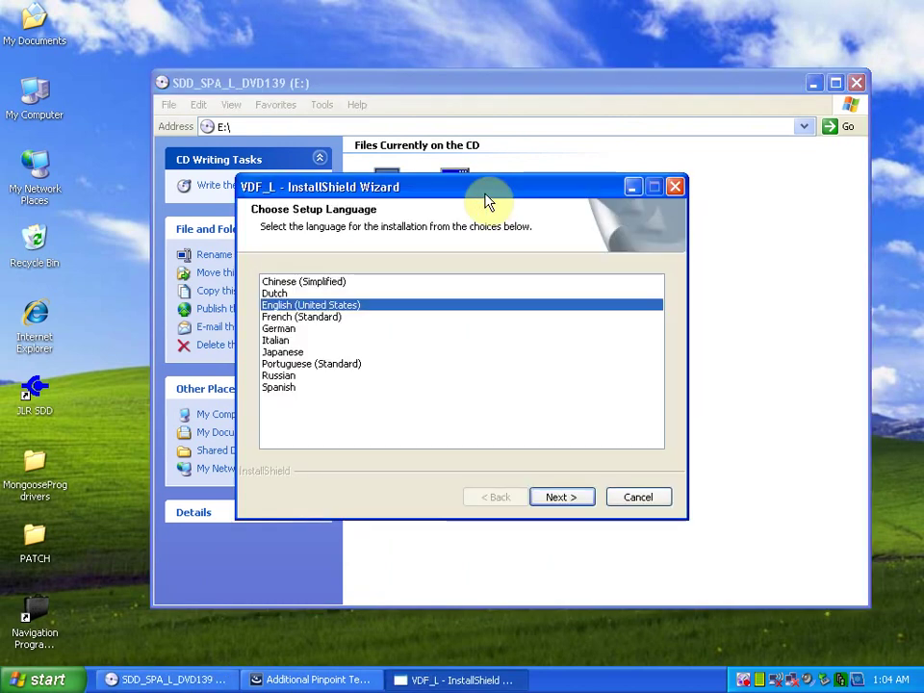
click(558, 497)
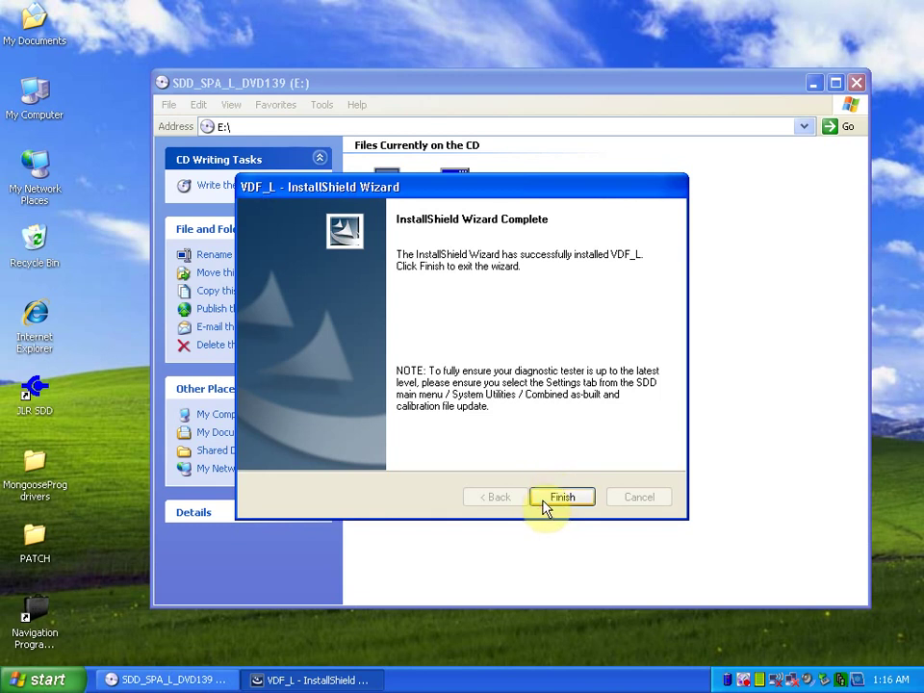
click(545, 504)
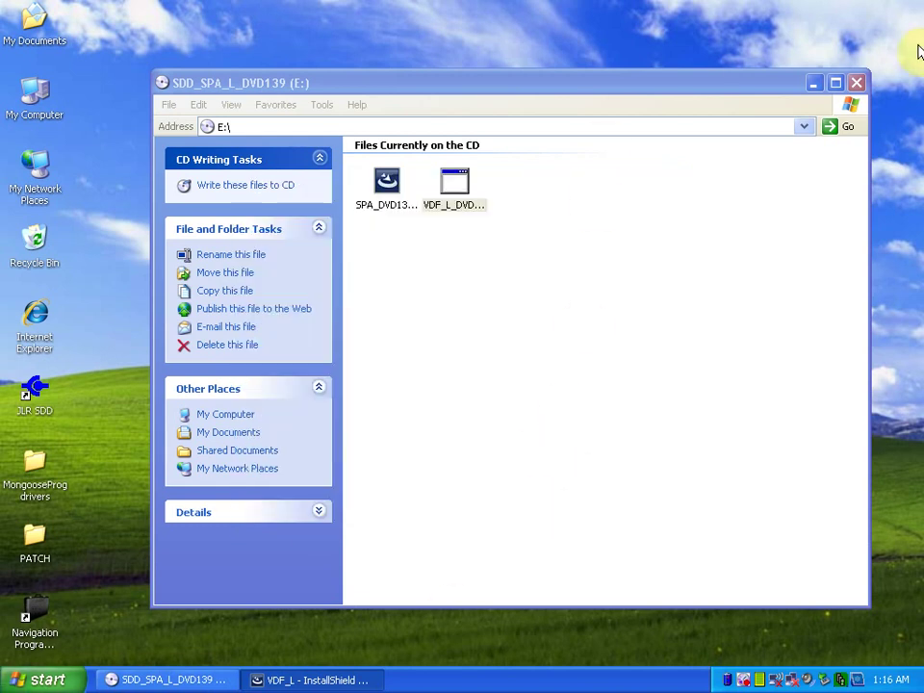
click(856, 84)
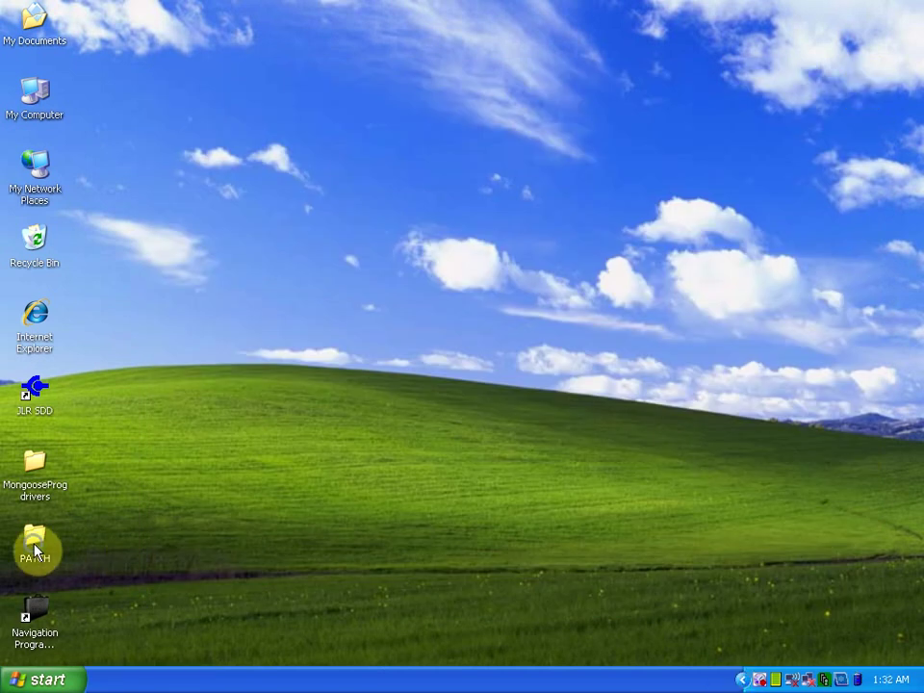
- Open the 1 Run Patch JLRPatch_EN_exe folder inside the desktop's PATCH folder
right_click(34, 551)
click(102, 278)
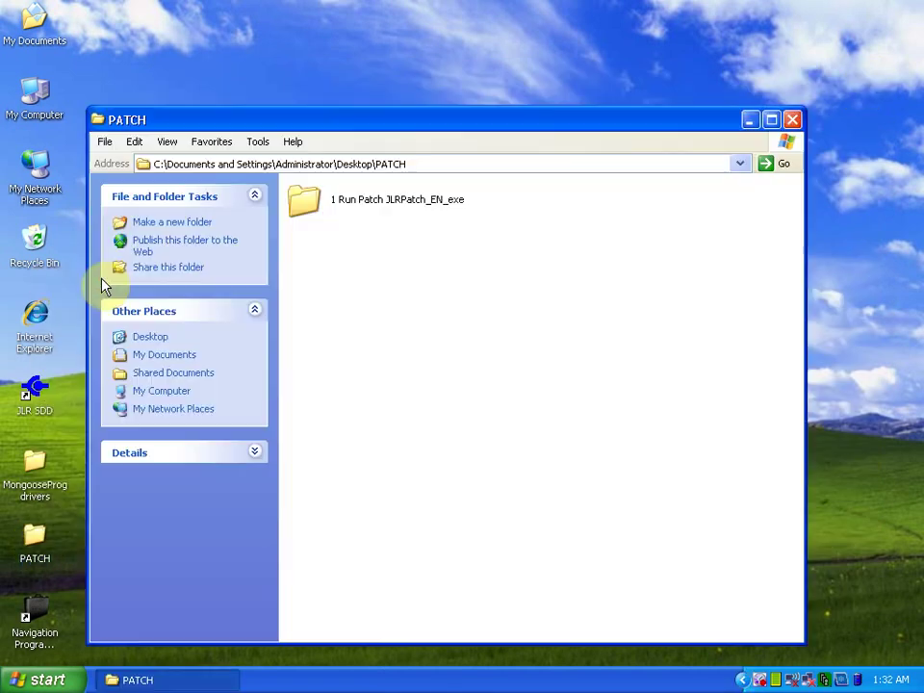
right_click(405, 202)
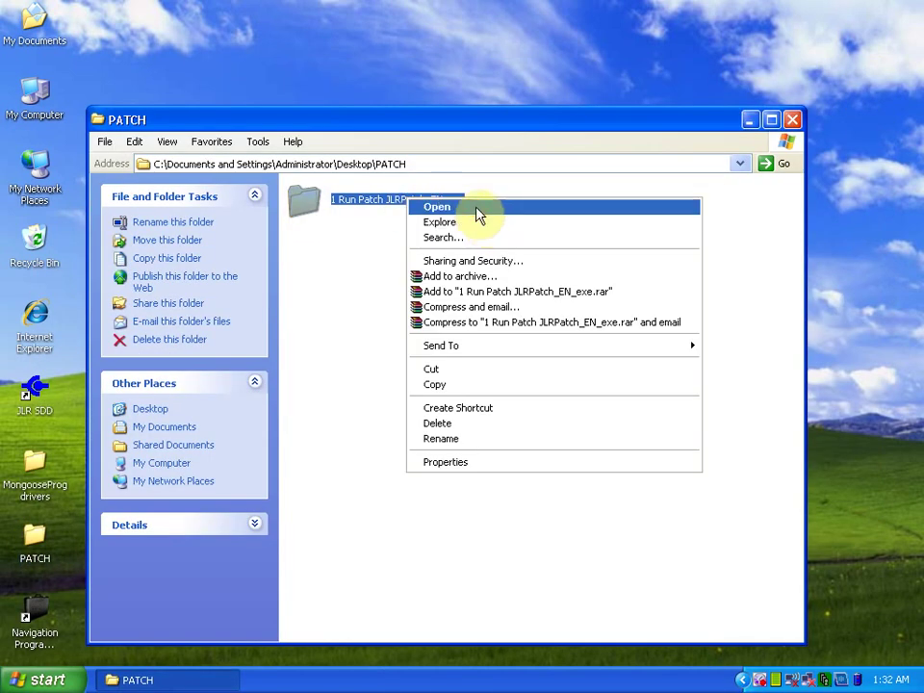
click(437, 207)
- Run the JLRPatch_EN license application to completion and close the patch folder
click(505, 212)
right_click(511, 210)
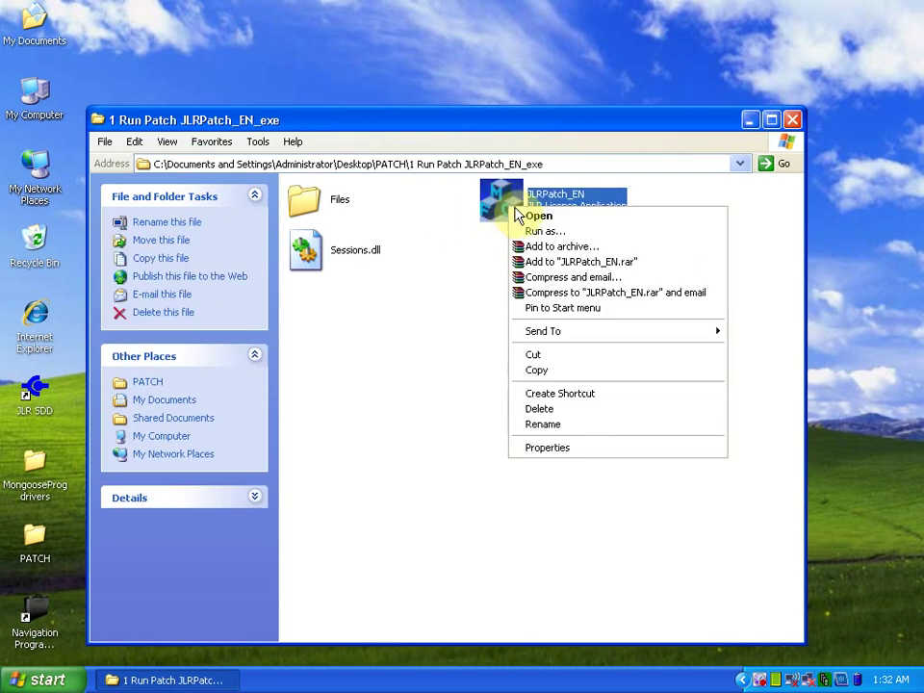
click(522, 216)
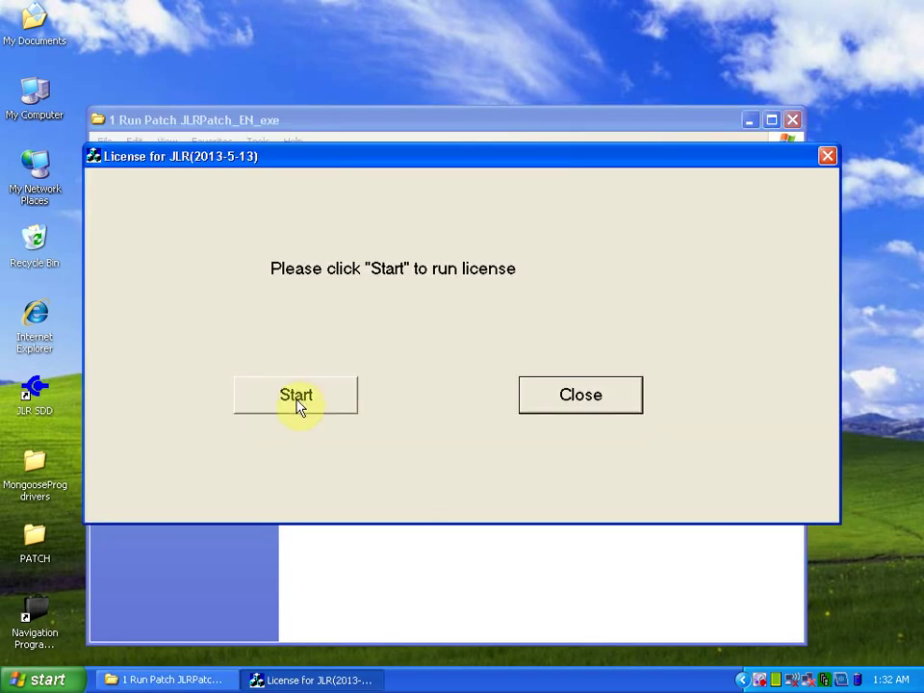
click(298, 402)
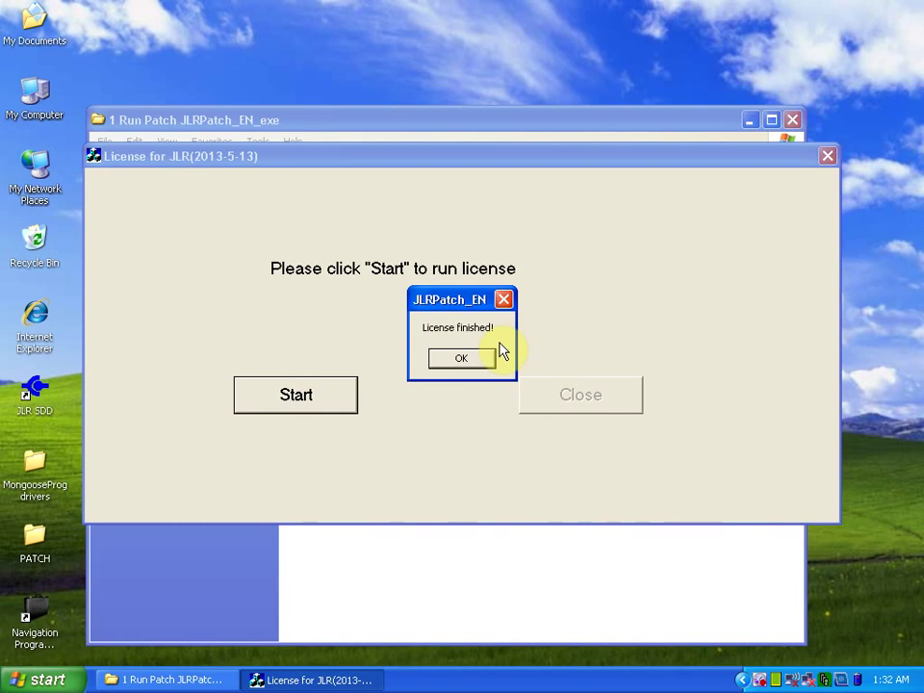
click(484, 361)
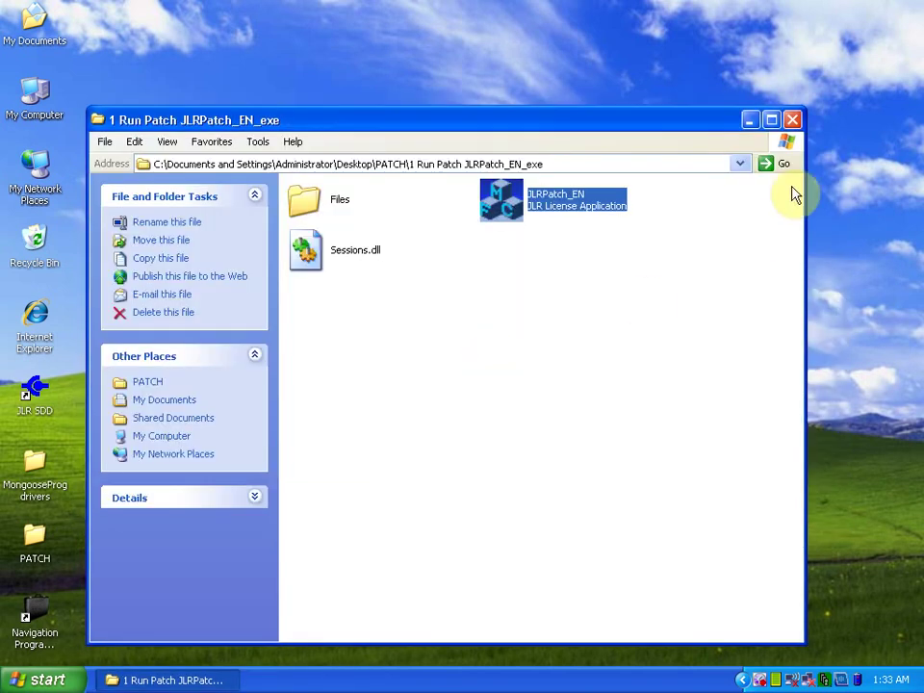
click(792, 122)
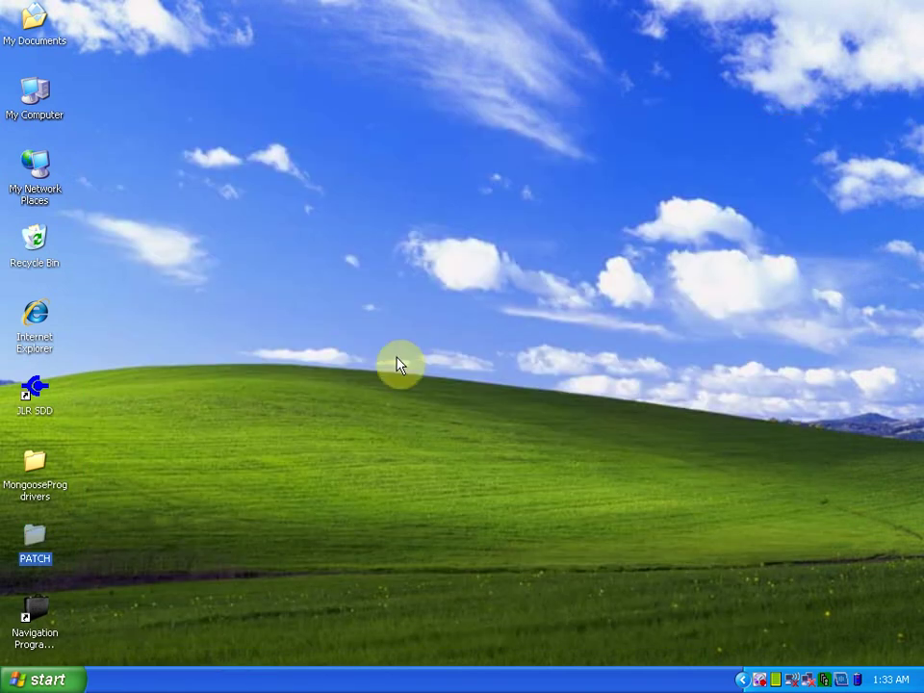
- Complete the Found New Hardware Wizard to install the MongoosePro JLR J2534 Interface
click(450, 490)
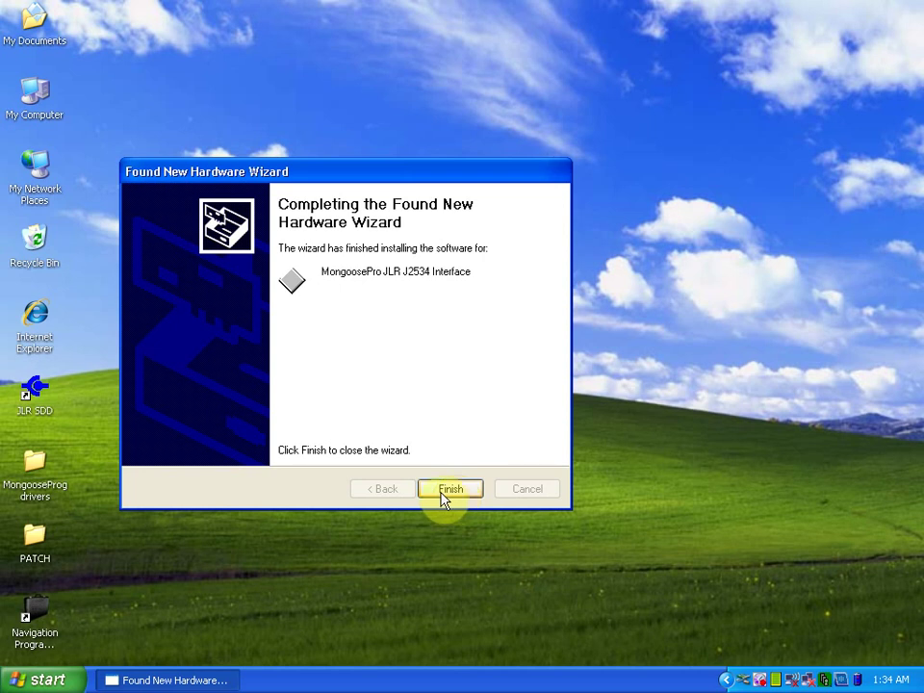
click(450, 491)
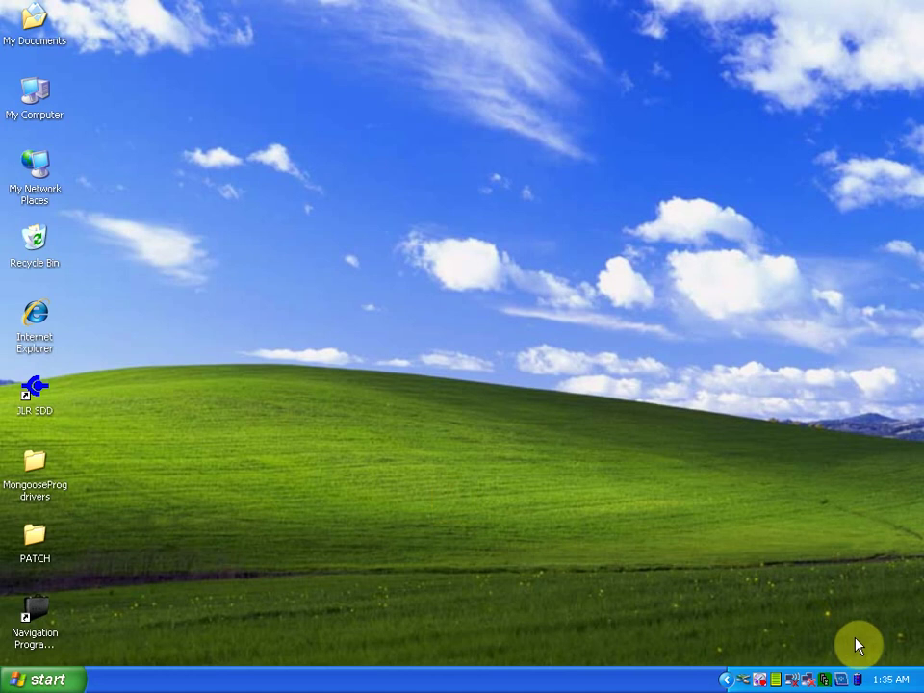
- Open Device Manager through Computer Management and expand Vehicle PassThru Interfaces to check the MongoosePro device
right_click(48, 116)
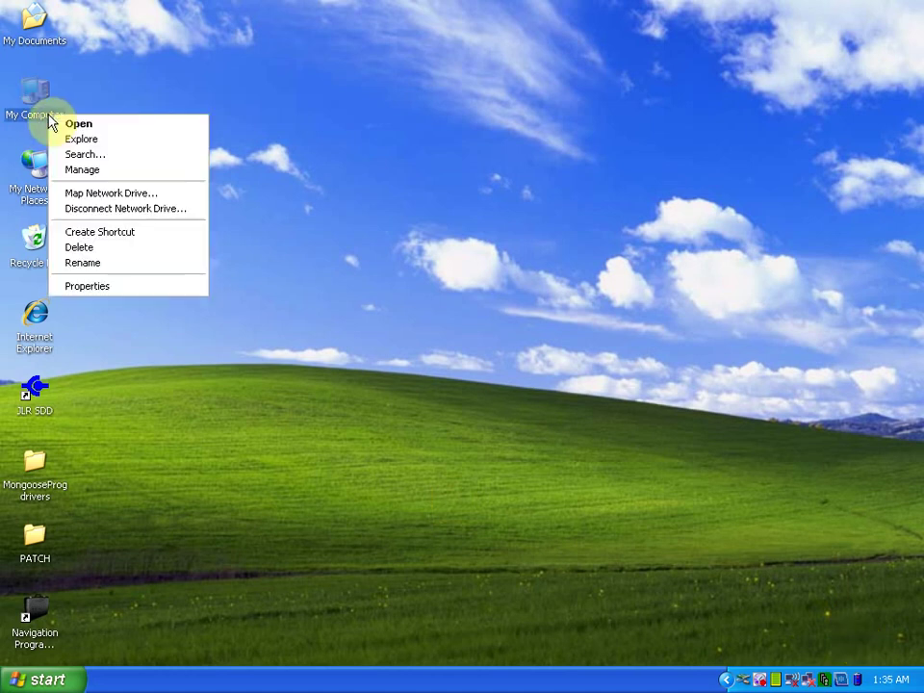
click(119, 171)
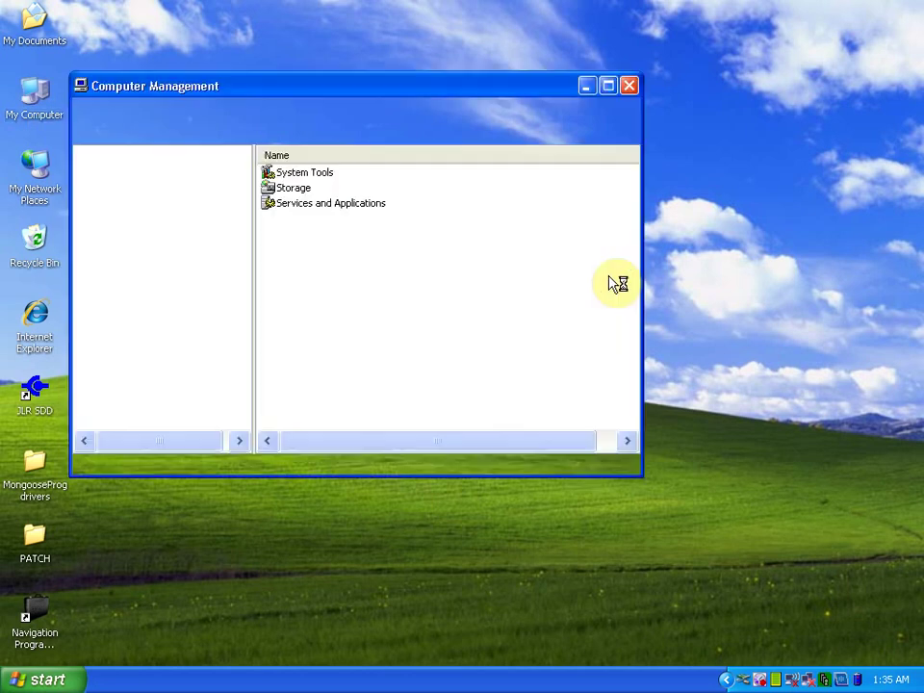
click(191, 245)
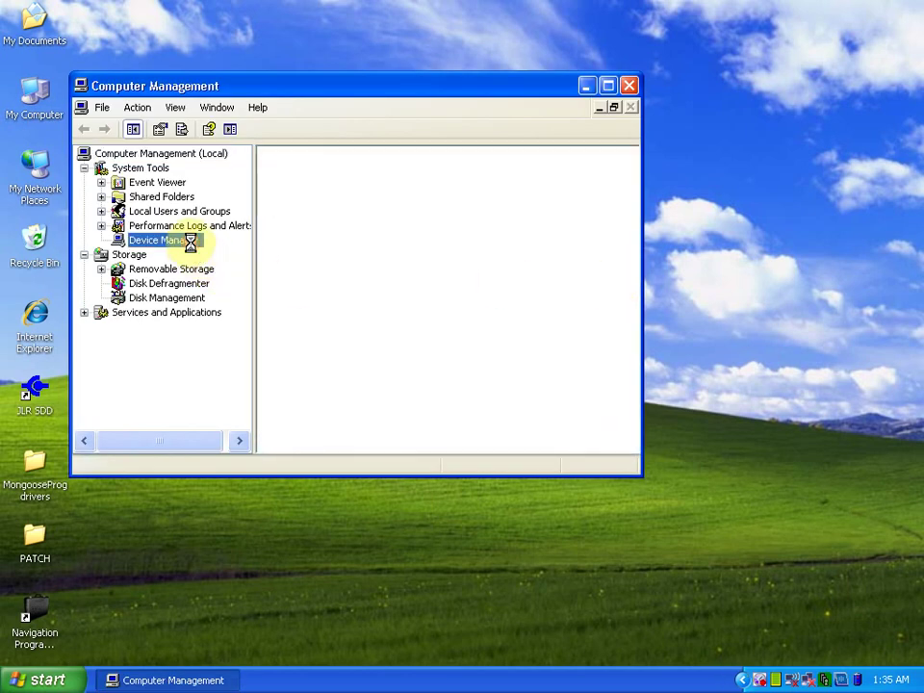
drag(623, 247, 635, 372)
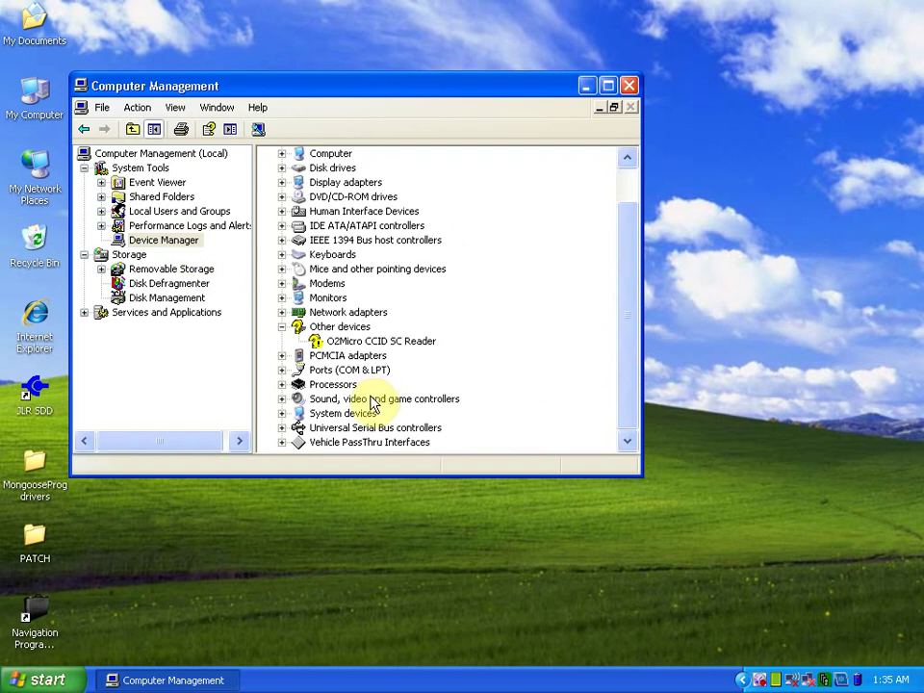
double_click(377, 442)
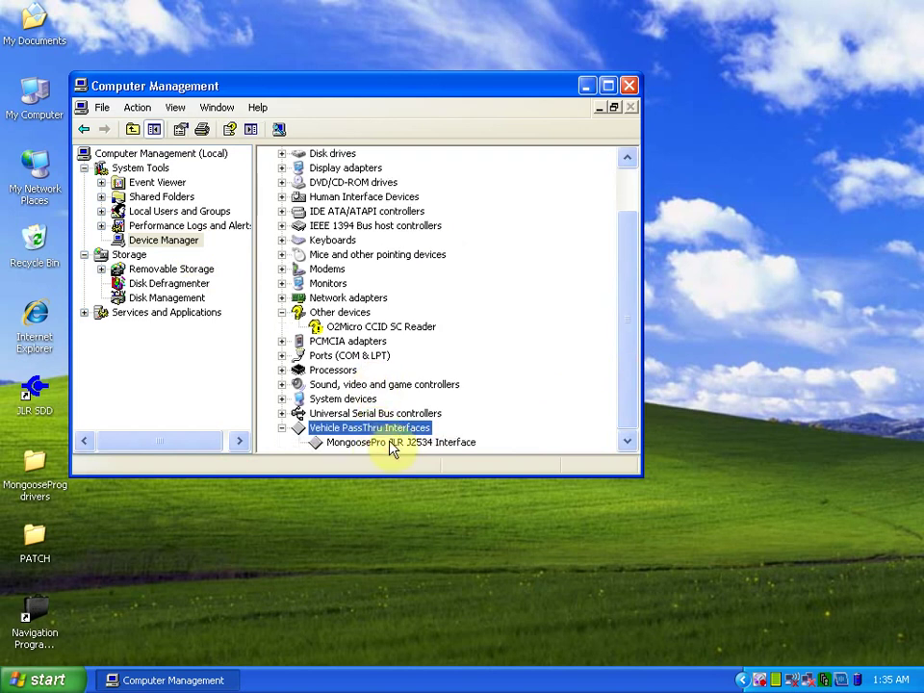
- Check the MongoosePro JLR J2534 Interface under Vehicle PassThru Interfaces in Device Manager and close Computer Management
click(390, 441)
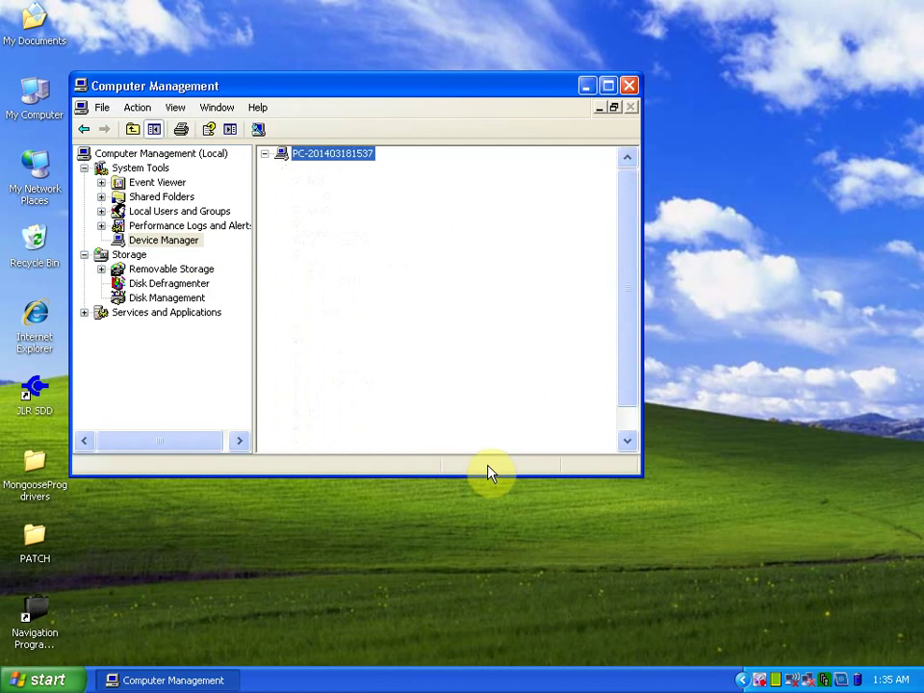
drag(625, 377, 626, 410)
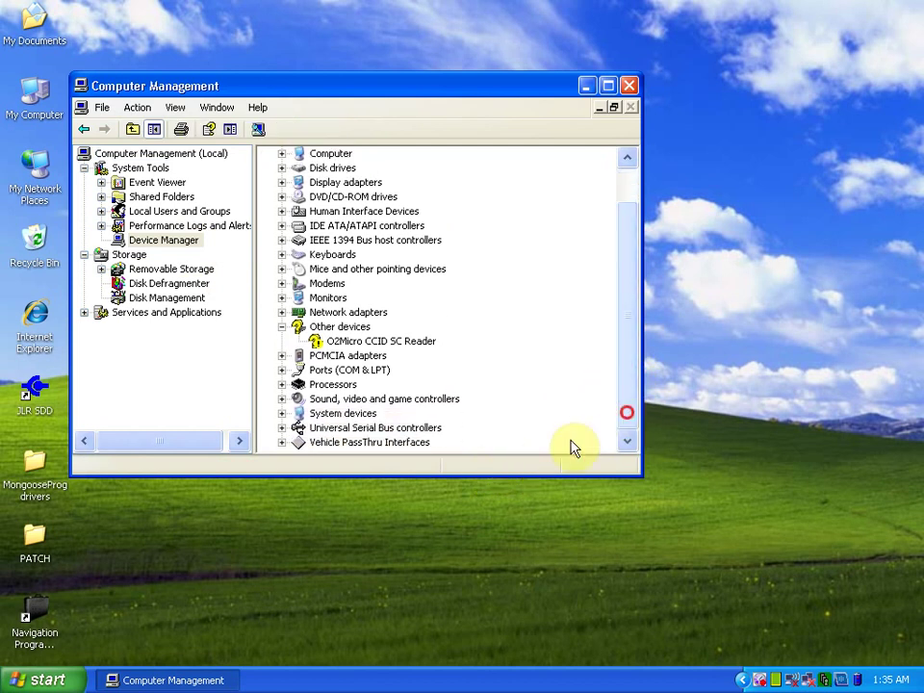
double_click(393, 444)
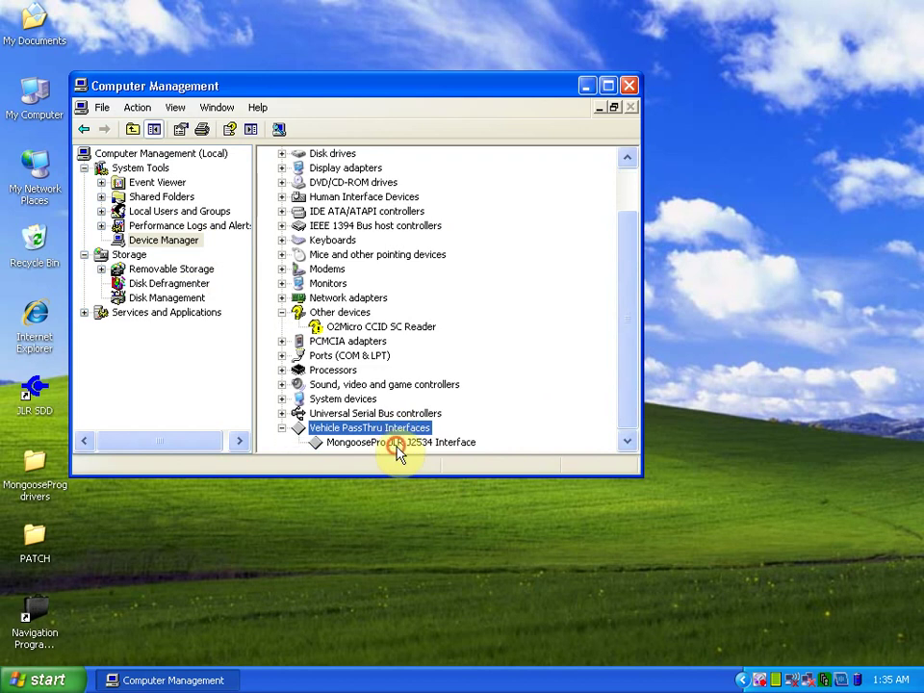
click(443, 443)
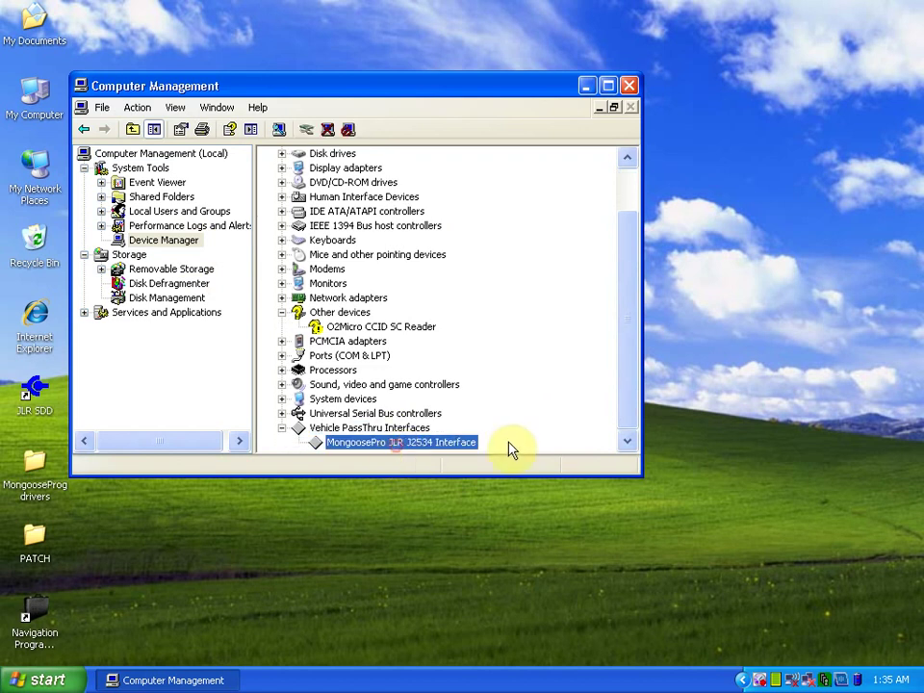
click(630, 84)
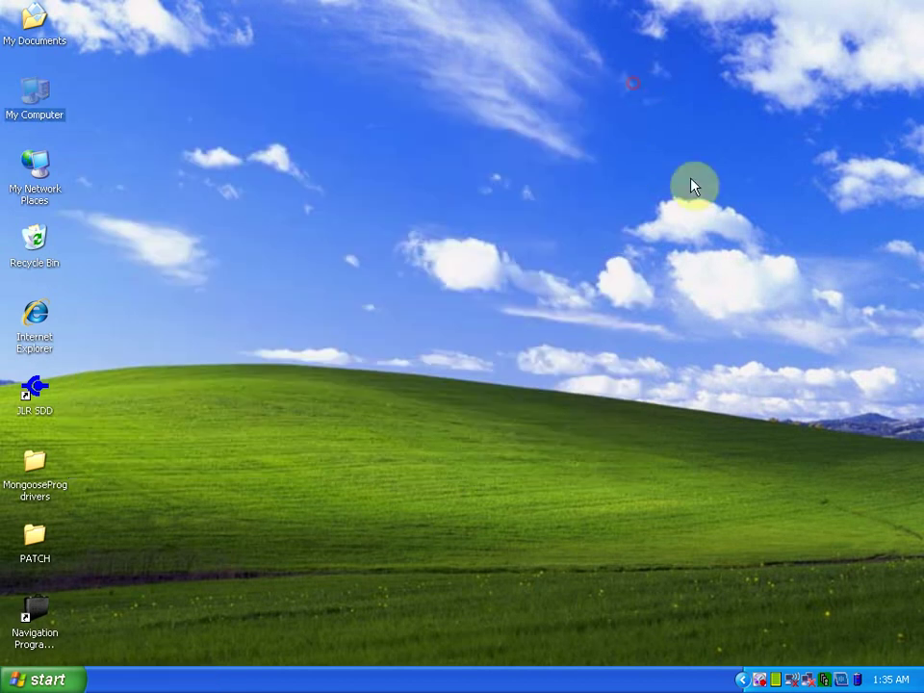
click(825, 633)
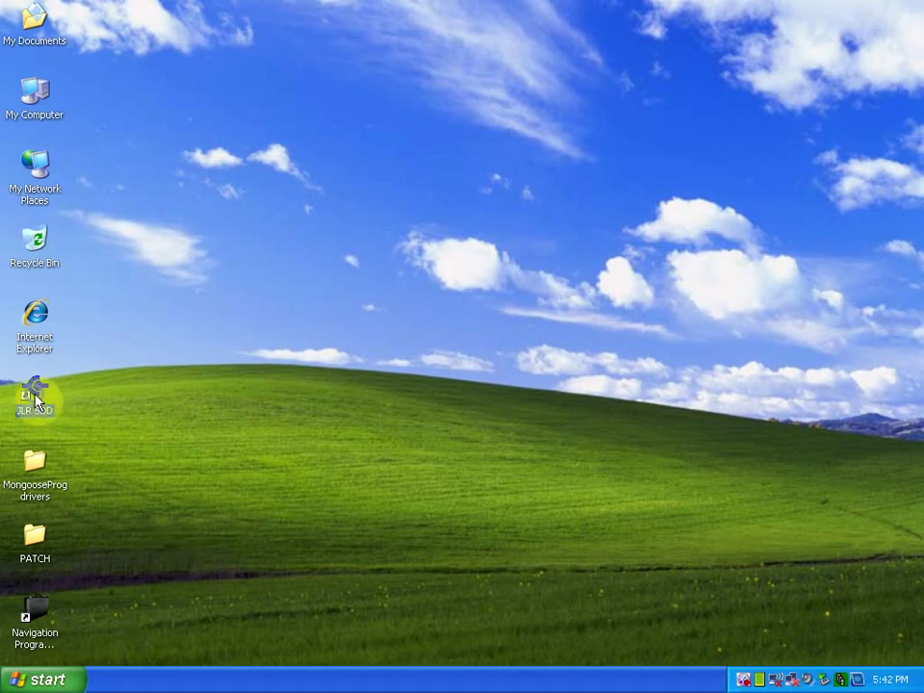
- Launch JLR SDD from the desktop and dismiss the Internet Explorer 8 setup, error page and search provider windows
right_click(34, 398)
click(63, 402)
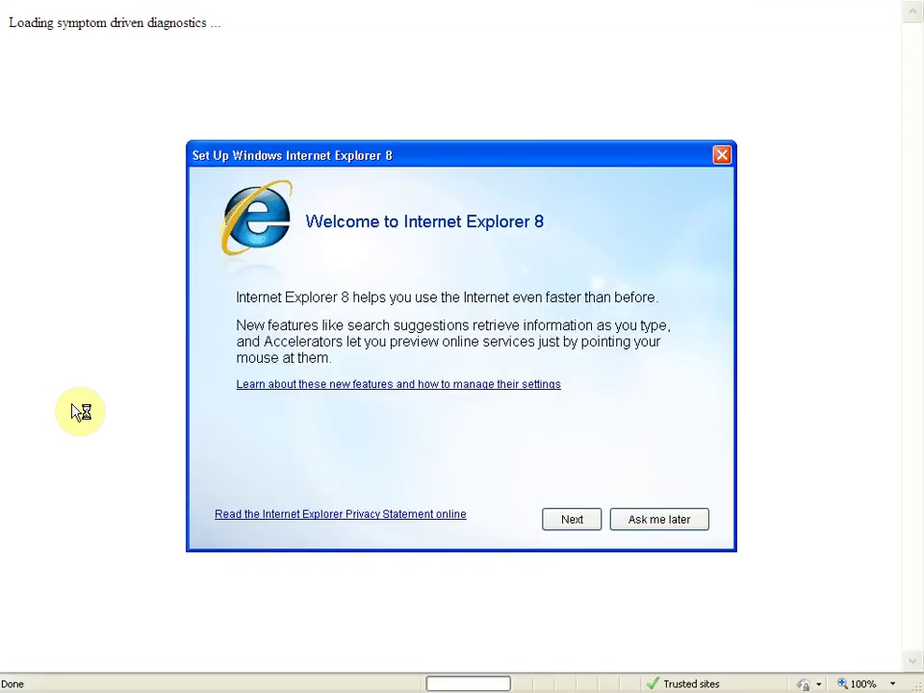
click(571, 517)
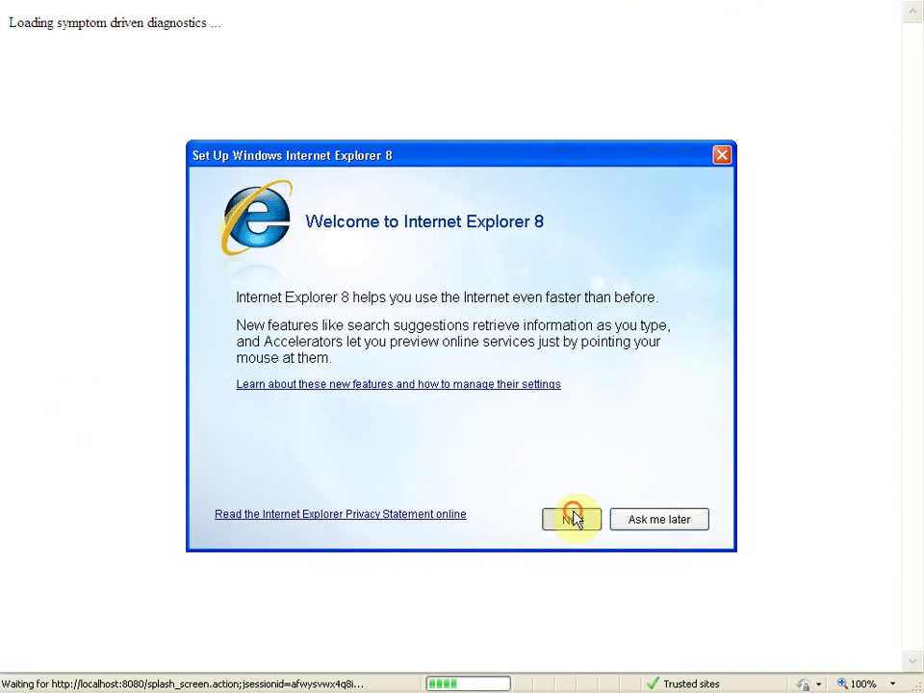
click(672, 519)
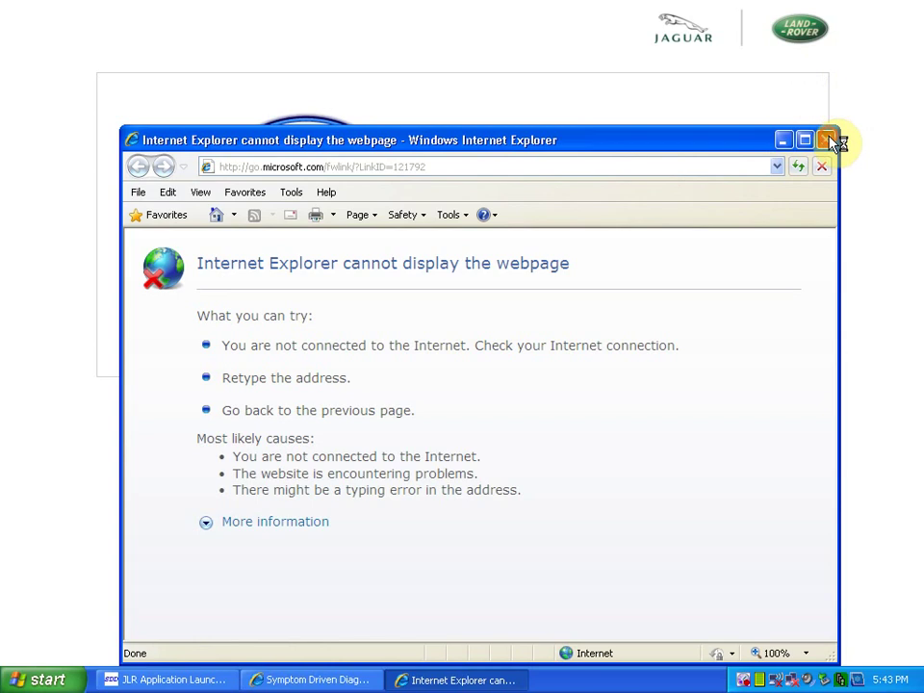
click(829, 141)
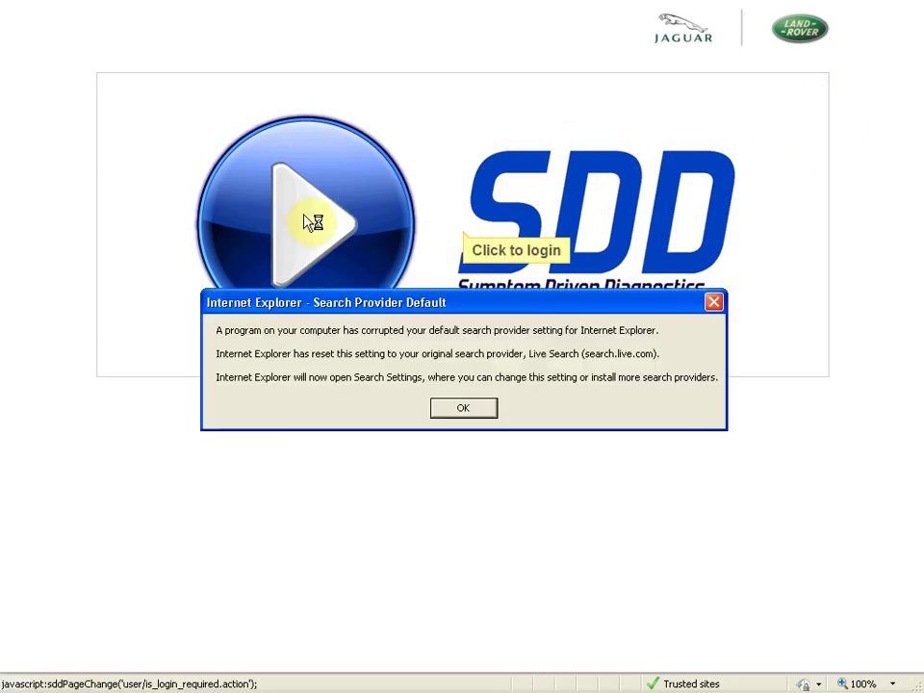
click(478, 410)
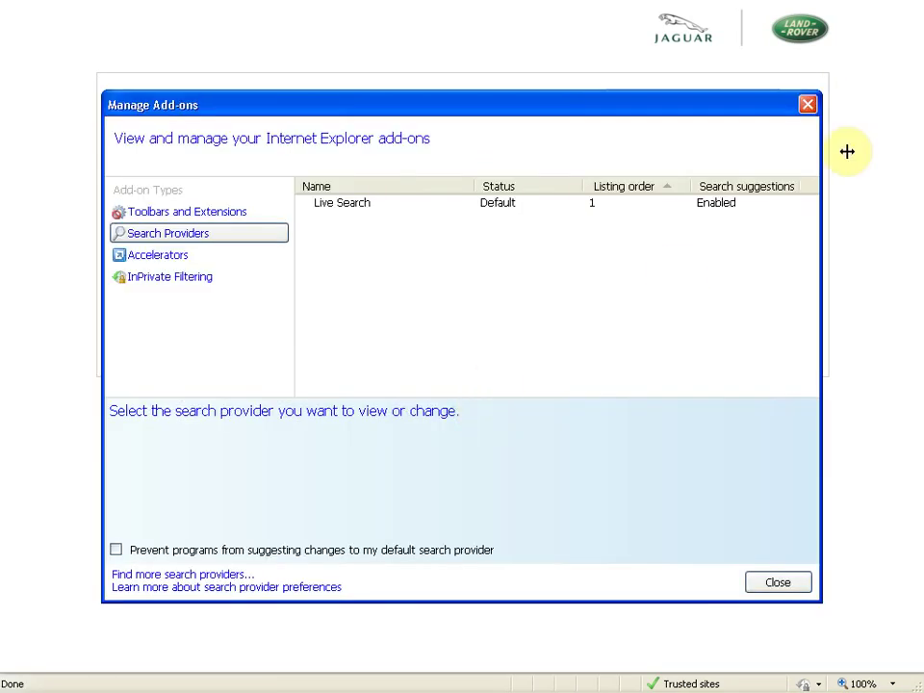
click(806, 103)
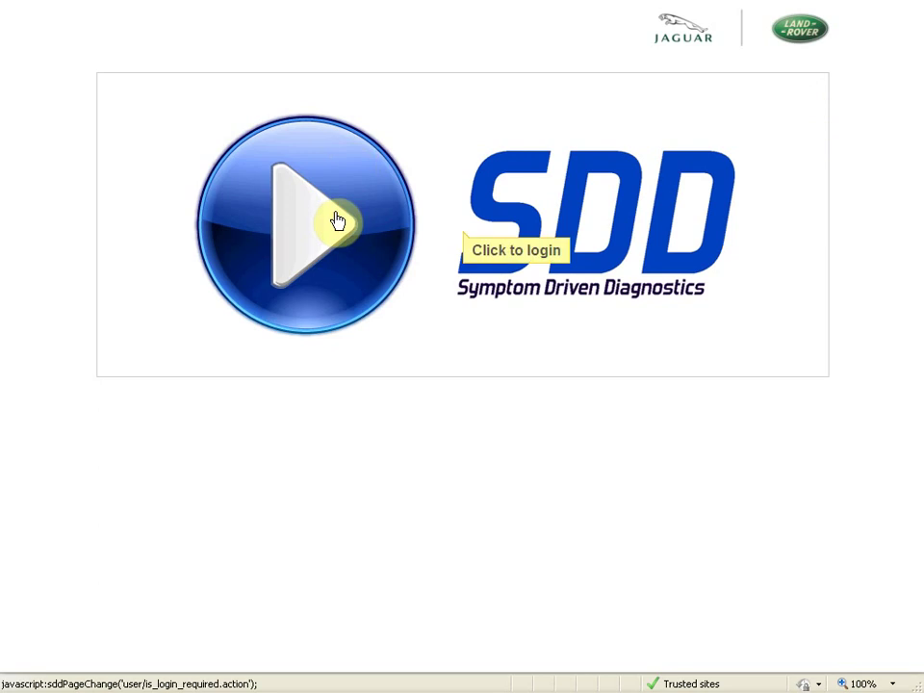
- Log in to SDD, select Armenia, Yerevan and Fora LLc, Yerevan as the dealer, and continue past the safety warning
click(337, 221)
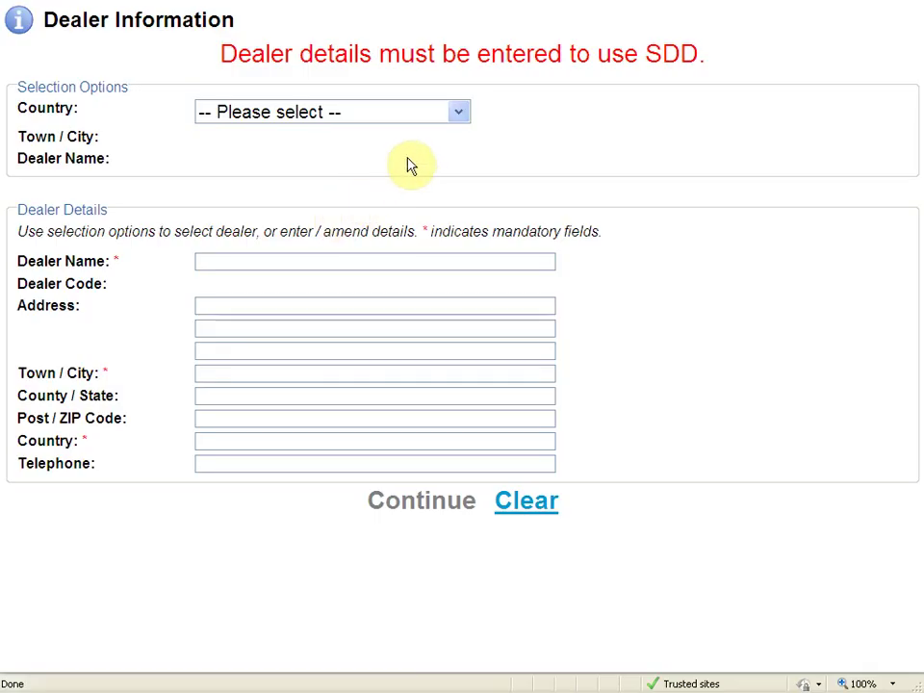
click(460, 115)
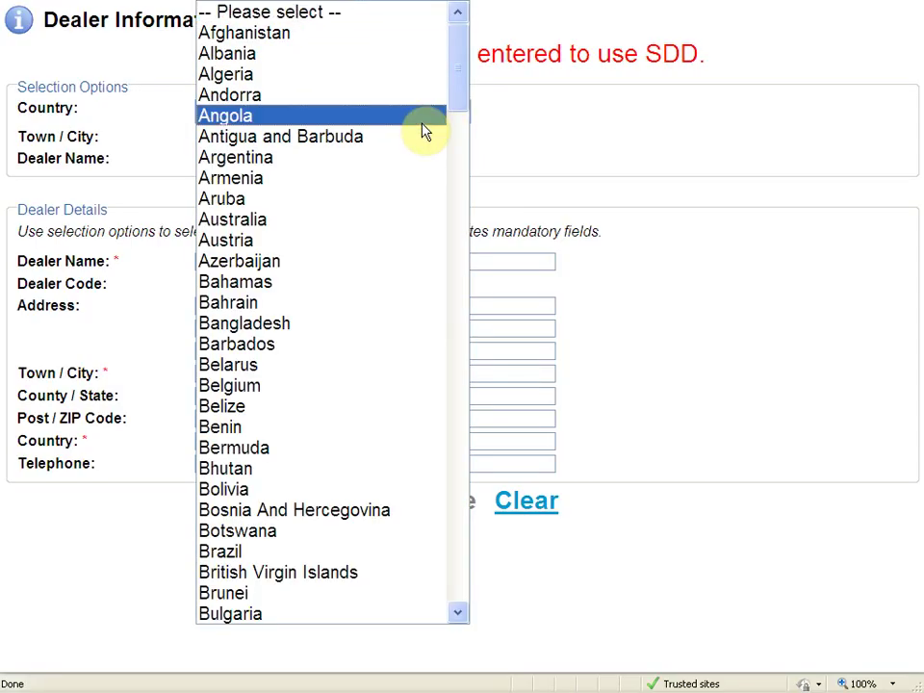
click(416, 178)
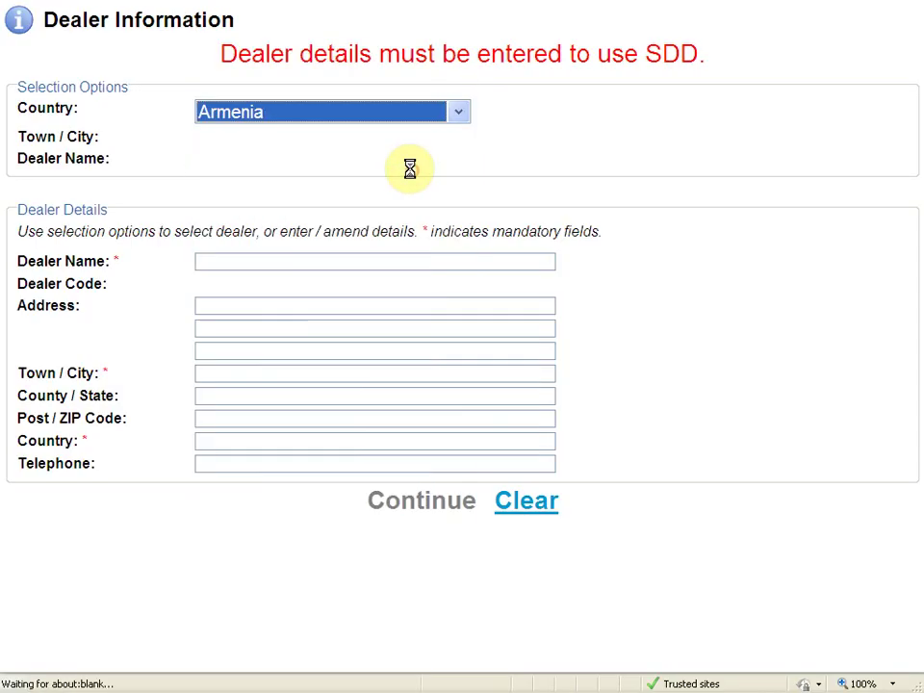
click(355, 142)
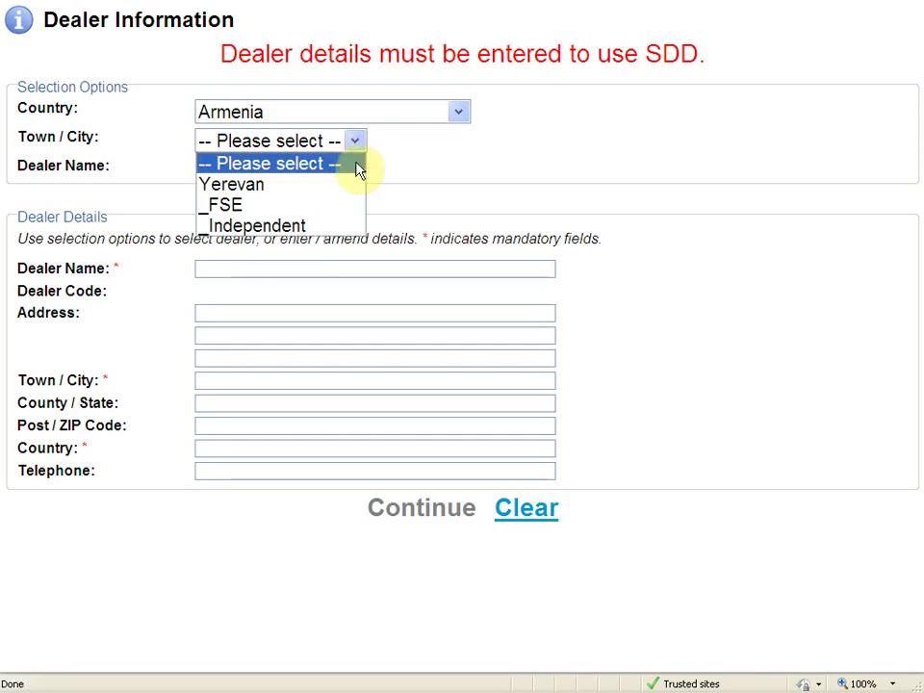
click(358, 184)
click(359, 170)
click(337, 210)
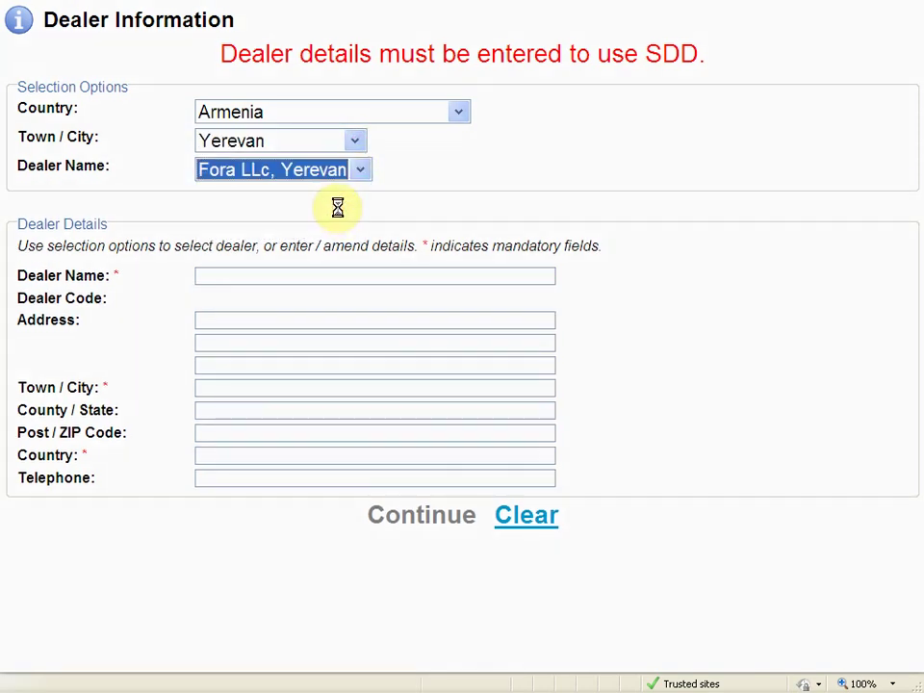
click(397, 520)
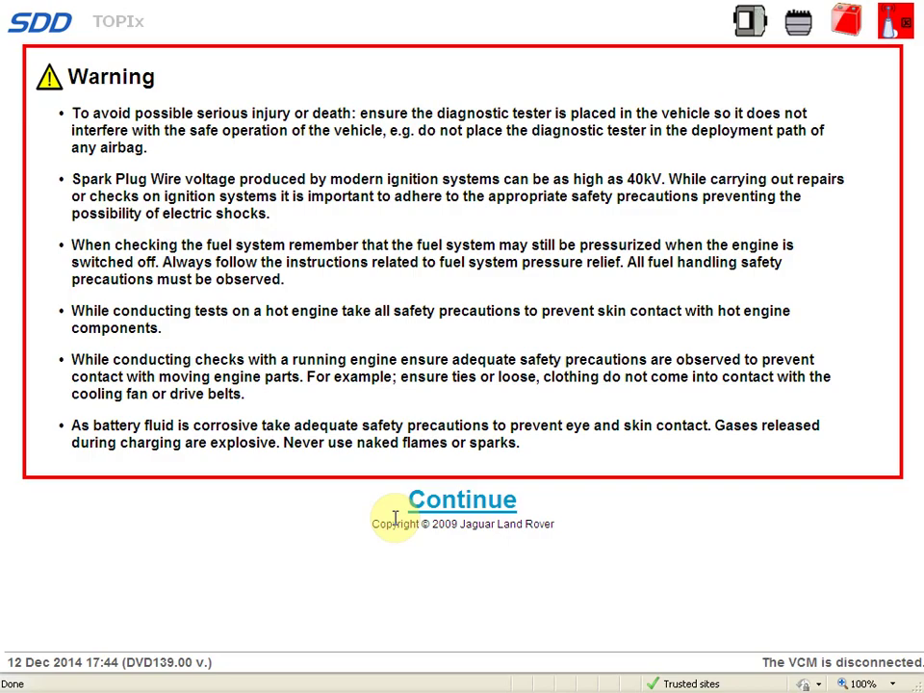
click(510, 499)
- Close SDD and the JLR Application Launcher, and restart the computer
click(909, 16)
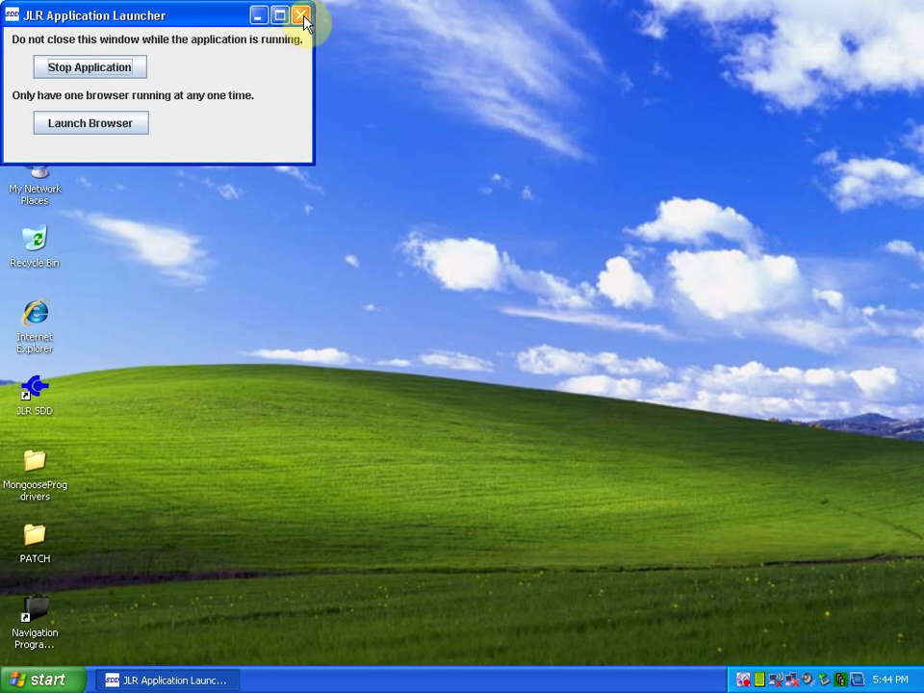
click(300, 15)
click(38, 679)
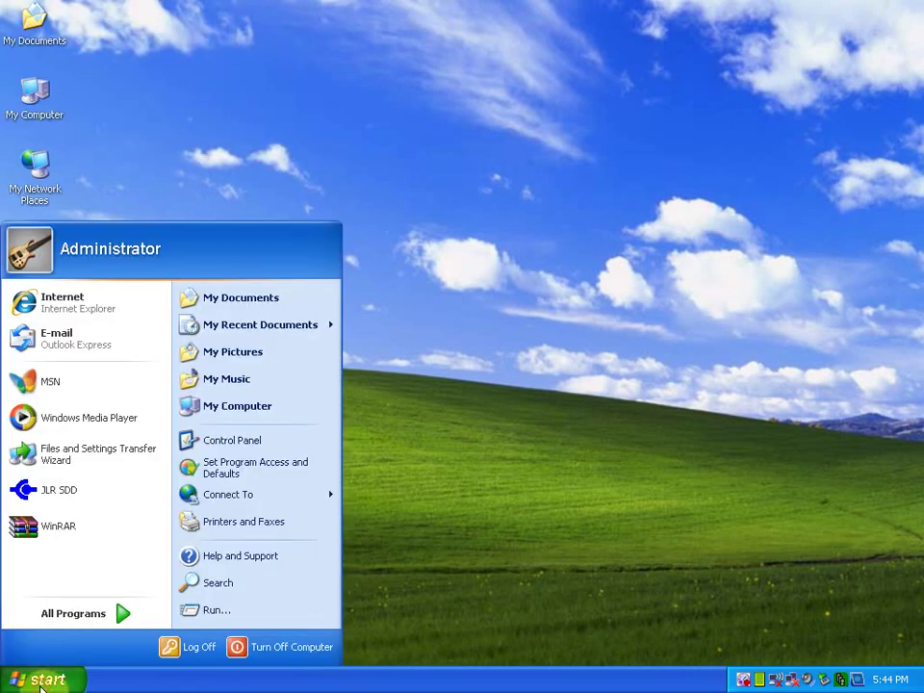
click(238, 650)
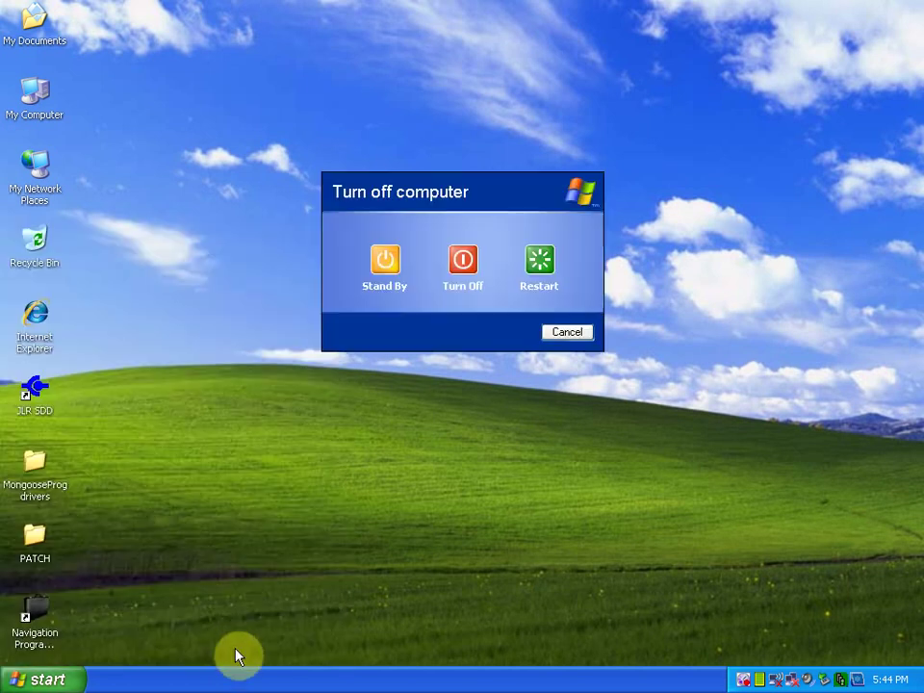
click(539, 262)
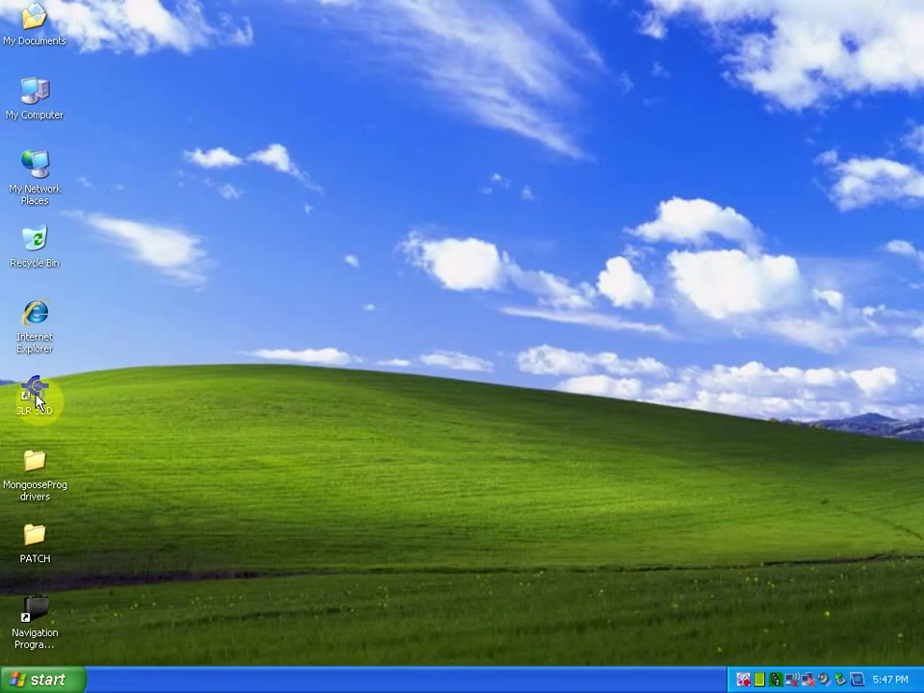
- Launch JLR SDD again, log in and continue past the safety warning to the VIN entry page
right_click(35, 394)
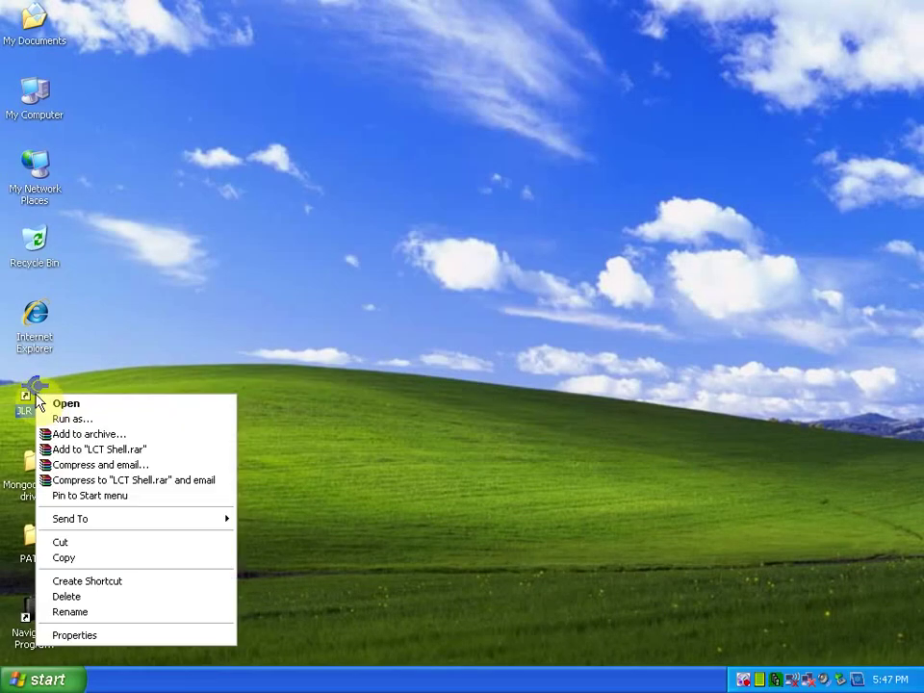
click(60, 404)
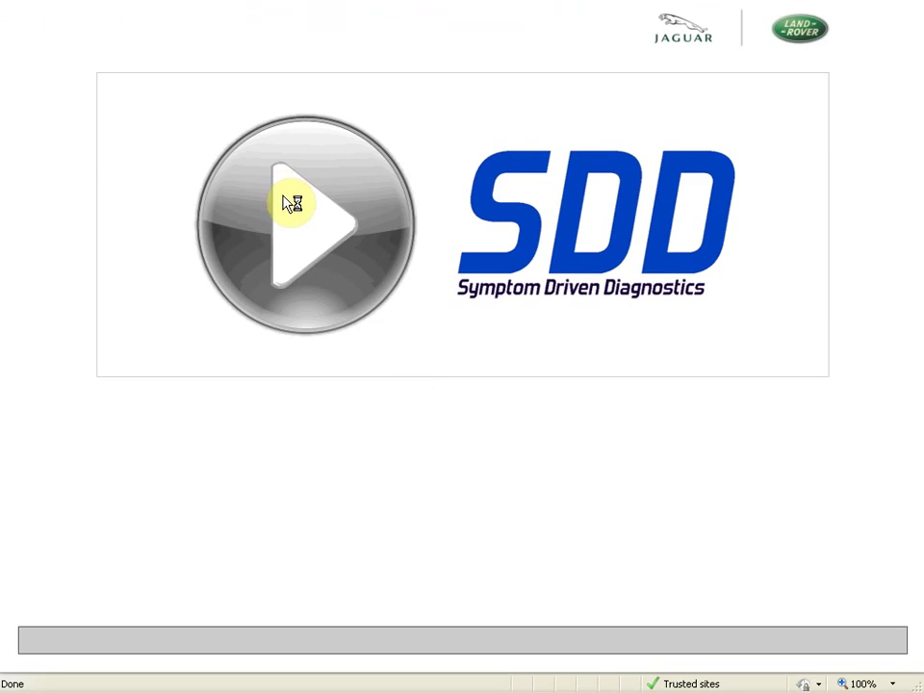
click(293, 224)
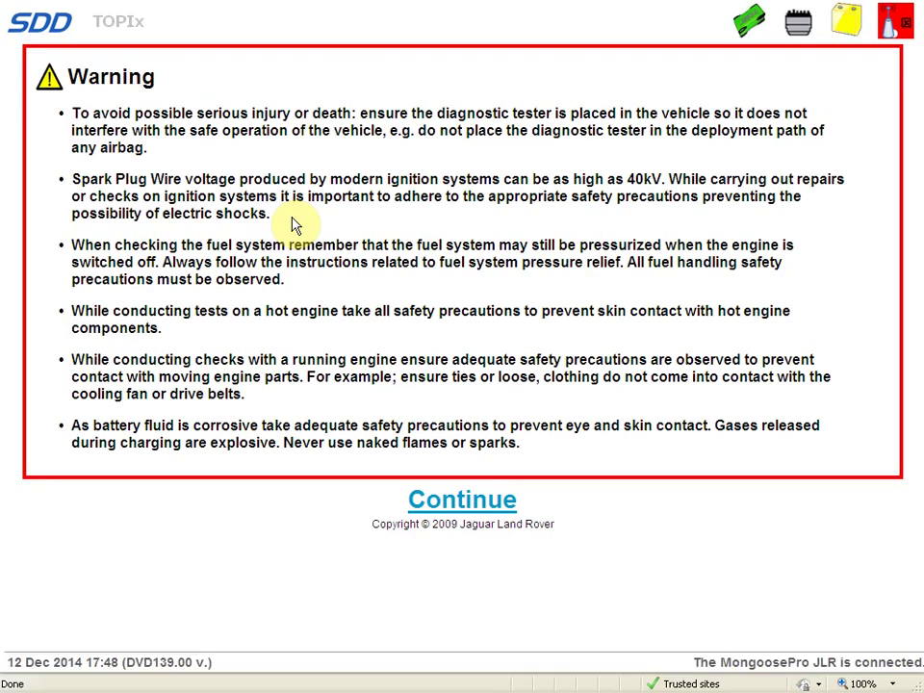
click(437, 500)
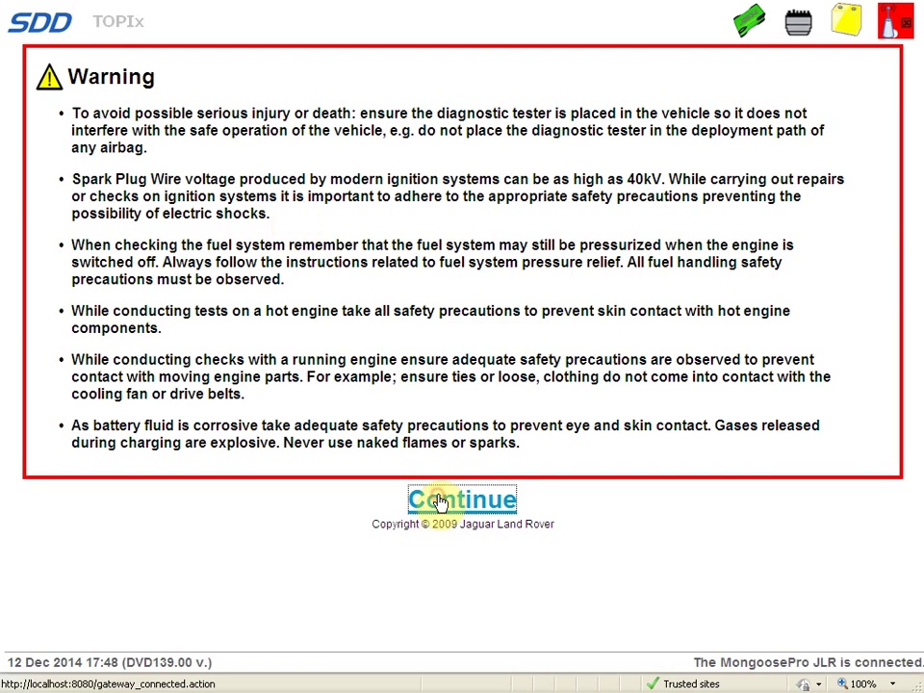
click(552, 515)
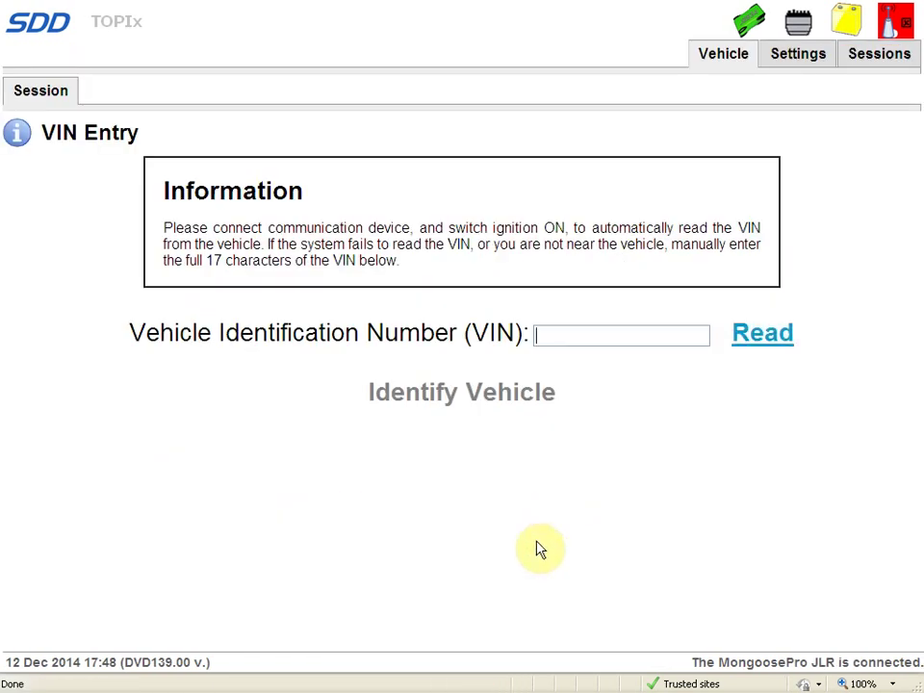
- Read the VIN automatically from the connected vehicle and identify the vehicle
click(791, 329)
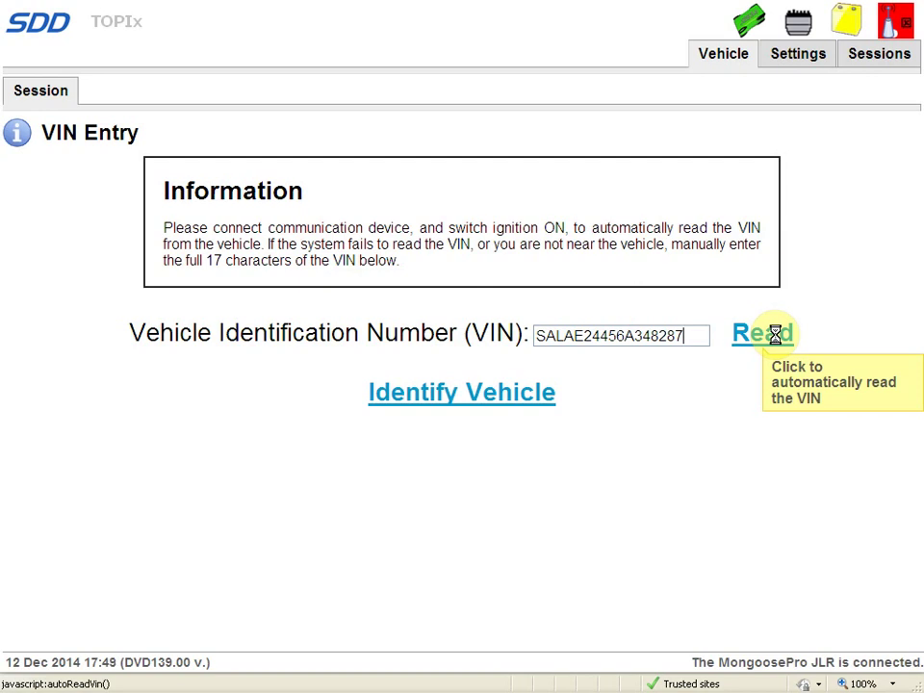
click(501, 397)
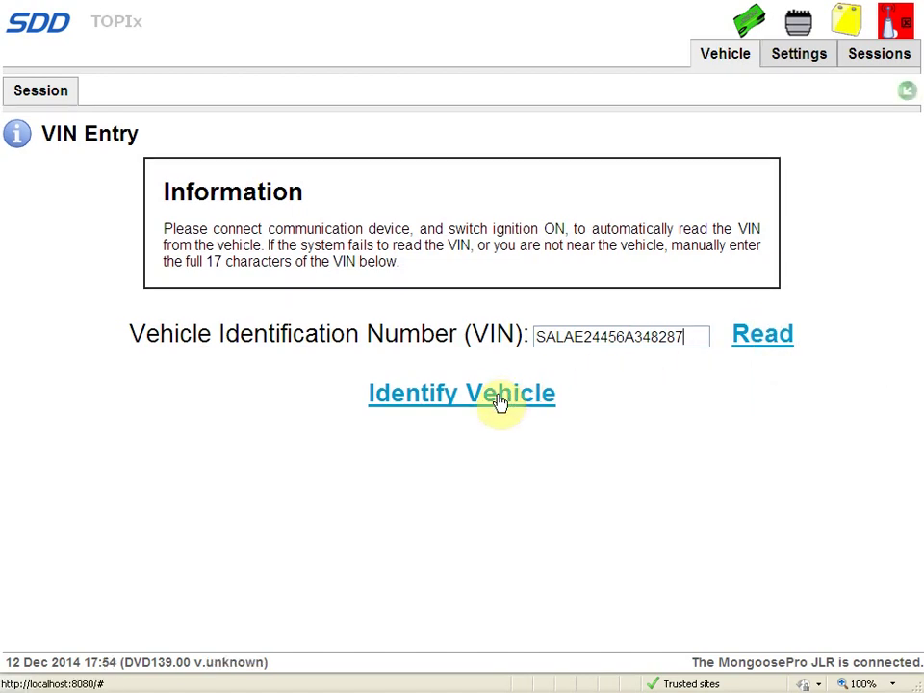
click(500, 402)
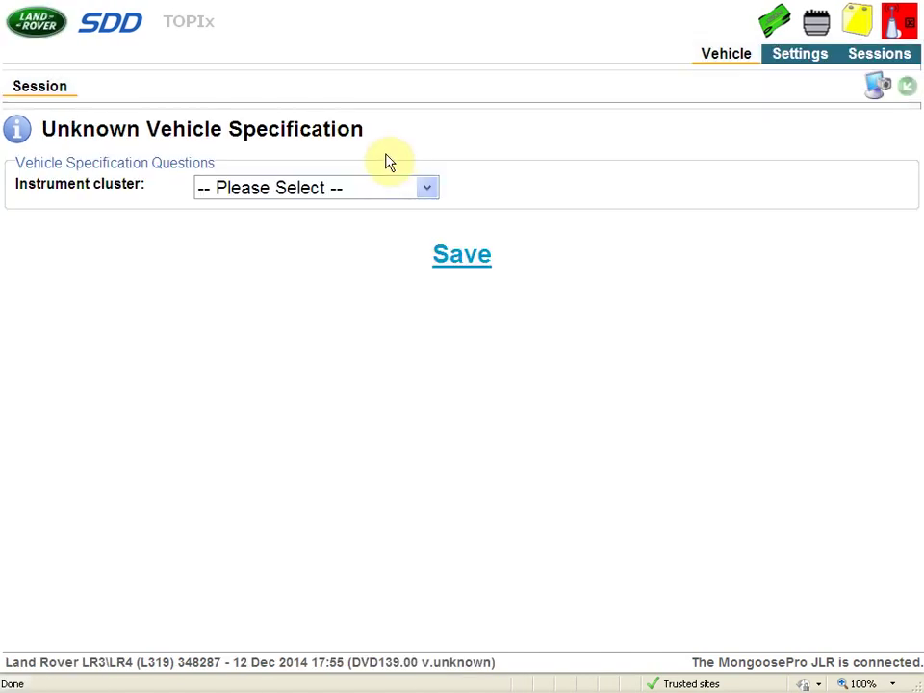
- Open the instrument cluster choices in the vehicle specification questions
click(429, 192)
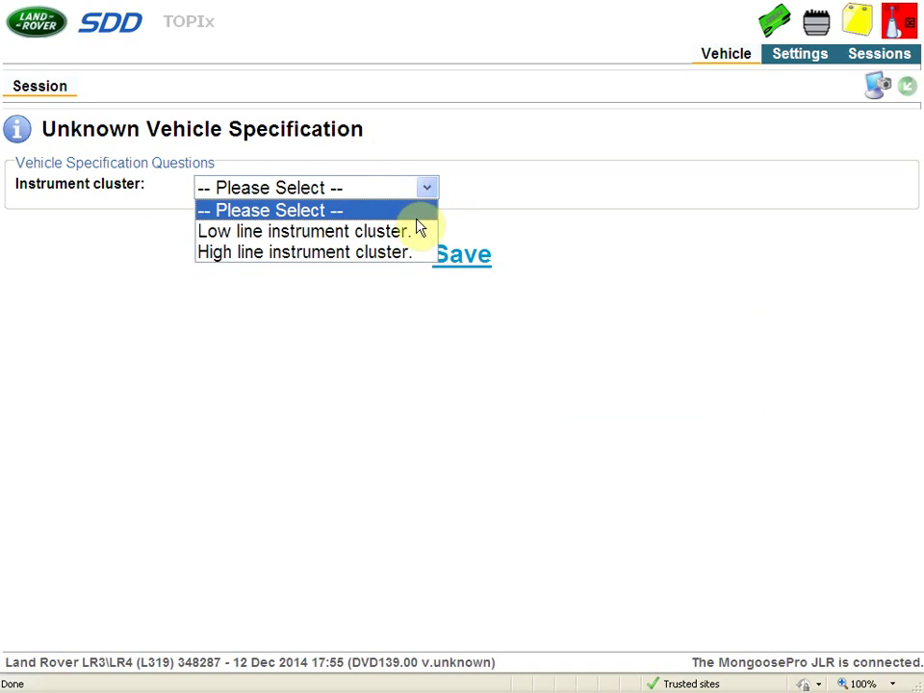